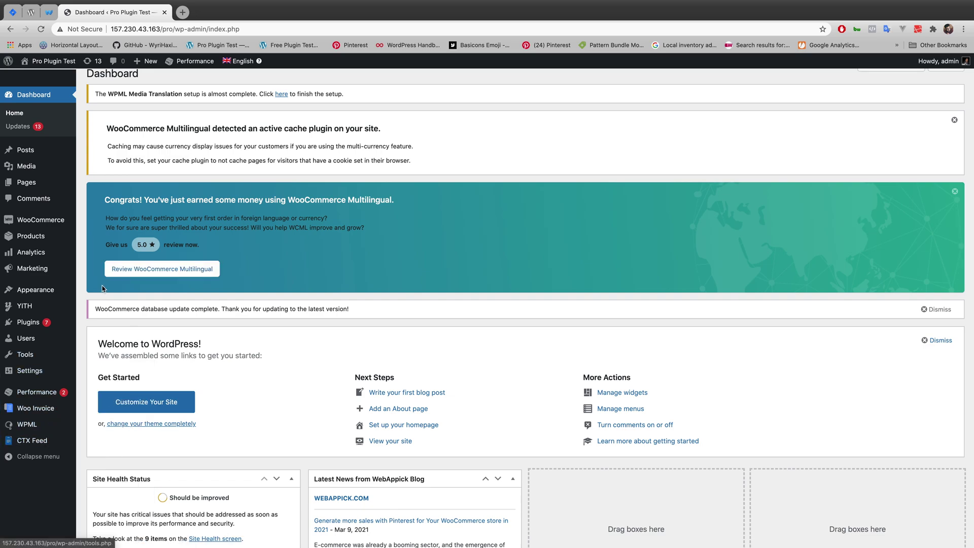
- Open the full product list and examine each product's stock status, price and visibility
{"action": "left_click", "coordinate": [34, 240]}
{"action": "scroll", "coordinate": [316, 300], "scroll_direction": "down", "scroll_amount": 5}
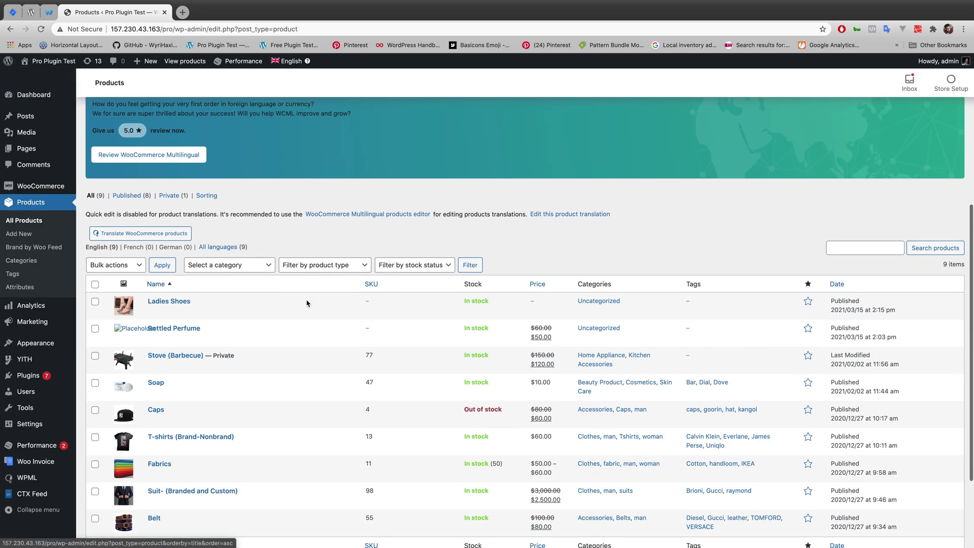
{"action": "scroll", "coordinate": [208, 315], "scroll_direction": "down", "scroll_amount": 2}
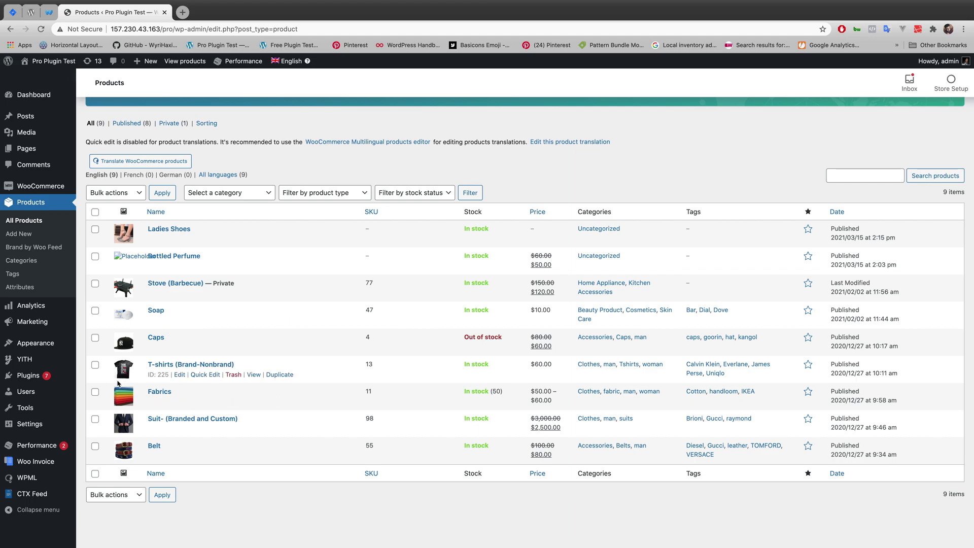
- Open the feed named Filter in CTX Feed for editing and display its Filter settings
{"action": "left_click", "coordinate": [36, 495]}
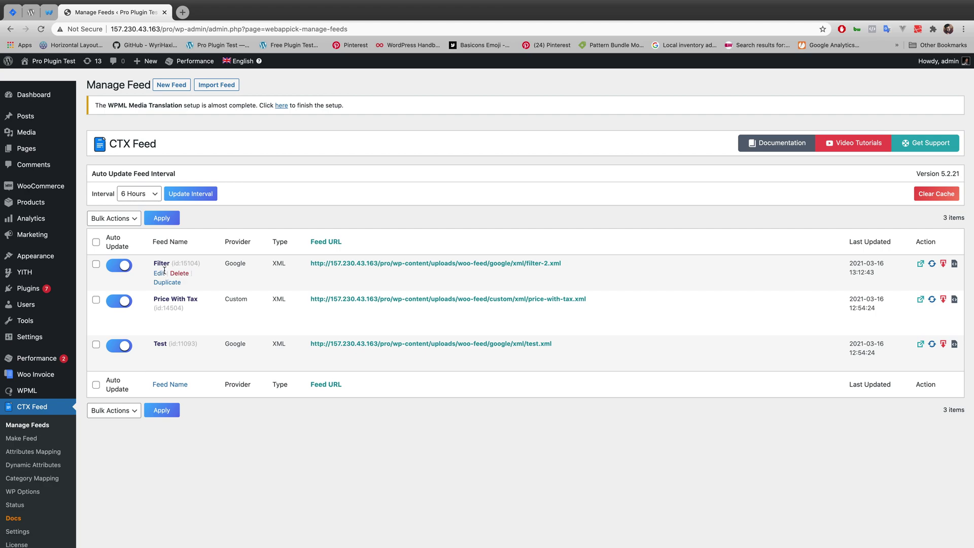
{"action": "left_click", "coordinate": [160, 274]}
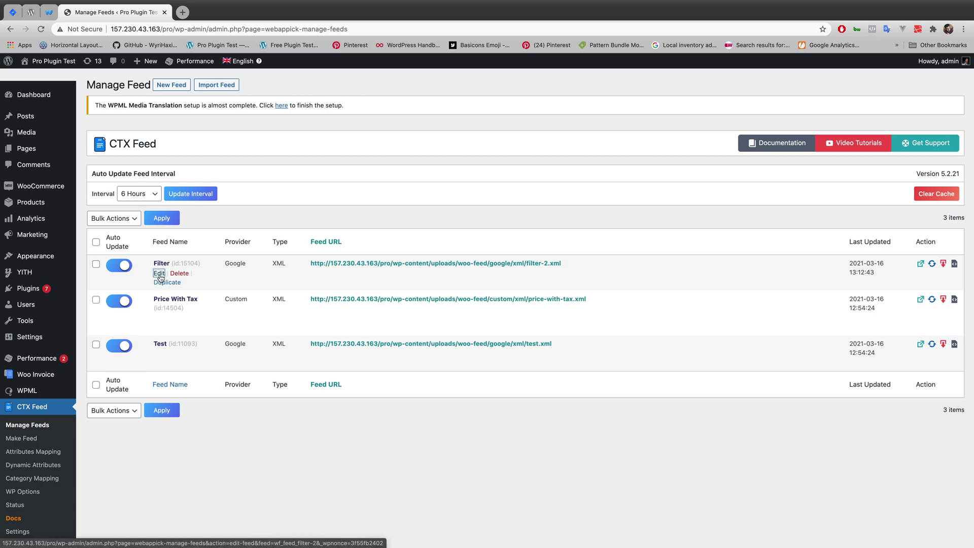
{"action": "scroll", "coordinate": [361, 306], "scroll_direction": "down", "scroll_amount": 5}
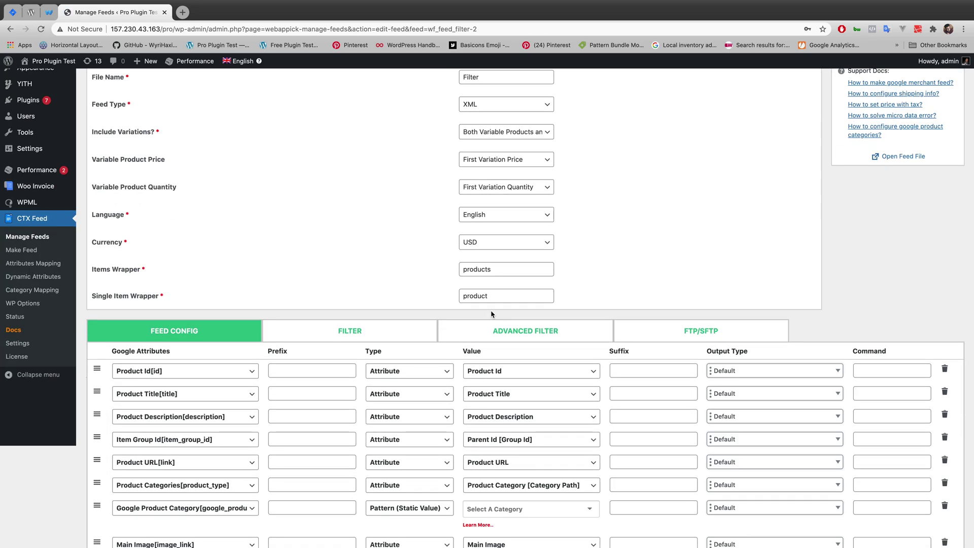
{"action": "left_click", "coordinate": [362, 305]}
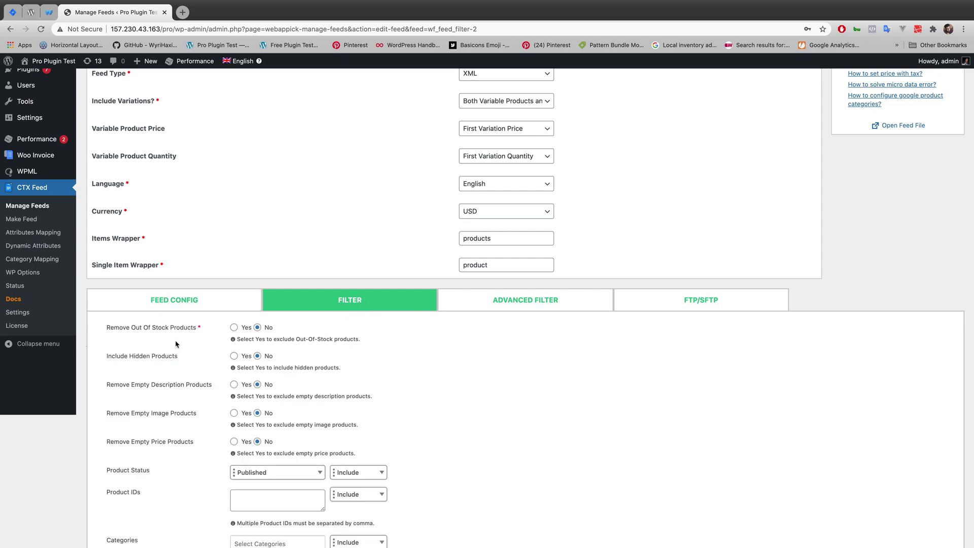
- Examine the feed's filter options, from out-of-stock removal through number format and campaign URL to string replacement
{"action": "scroll", "coordinate": [176, 345], "scroll_direction": "down", "scroll_amount": 2}
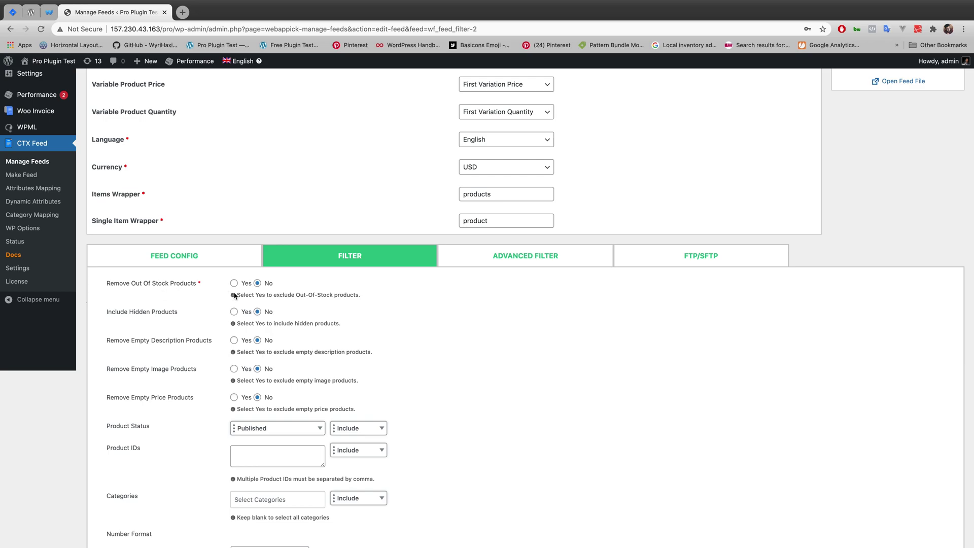
{"action": "scroll", "coordinate": [241, 294], "scroll_direction": "down", "scroll_amount": 3}
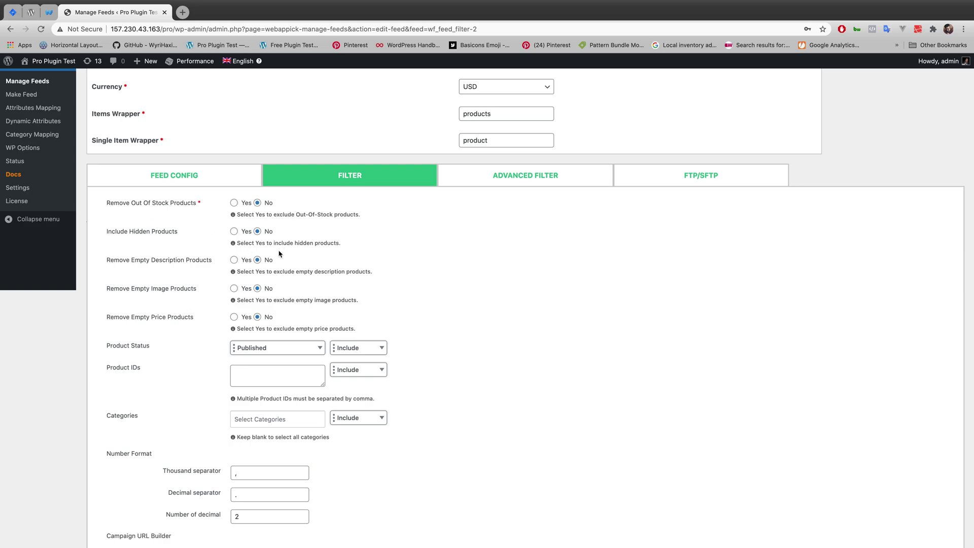
{"action": "scroll", "coordinate": [327, 319], "scroll_direction": "down", "scroll_amount": 5}
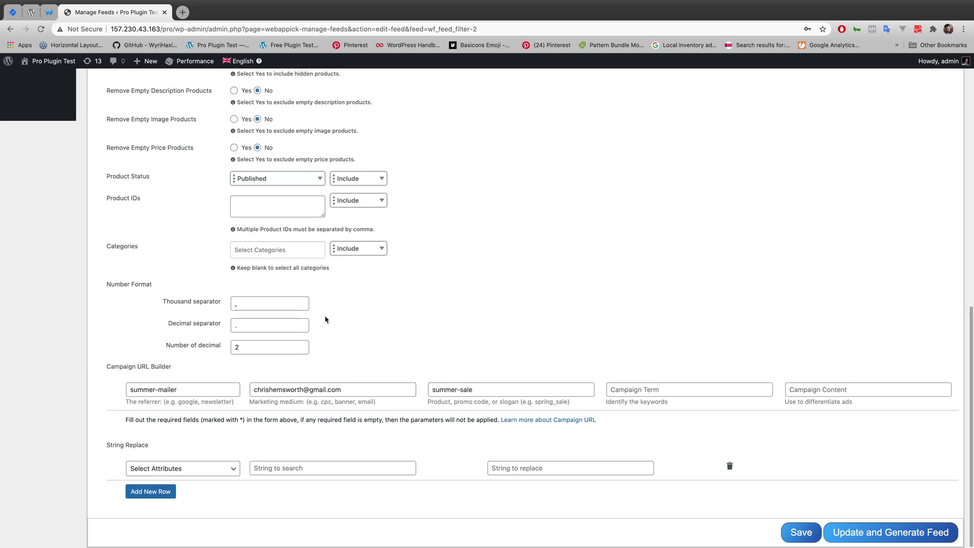
{"action": "scroll", "coordinate": [326, 319], "scroll_direction": "up", "scroll_amount": 5}
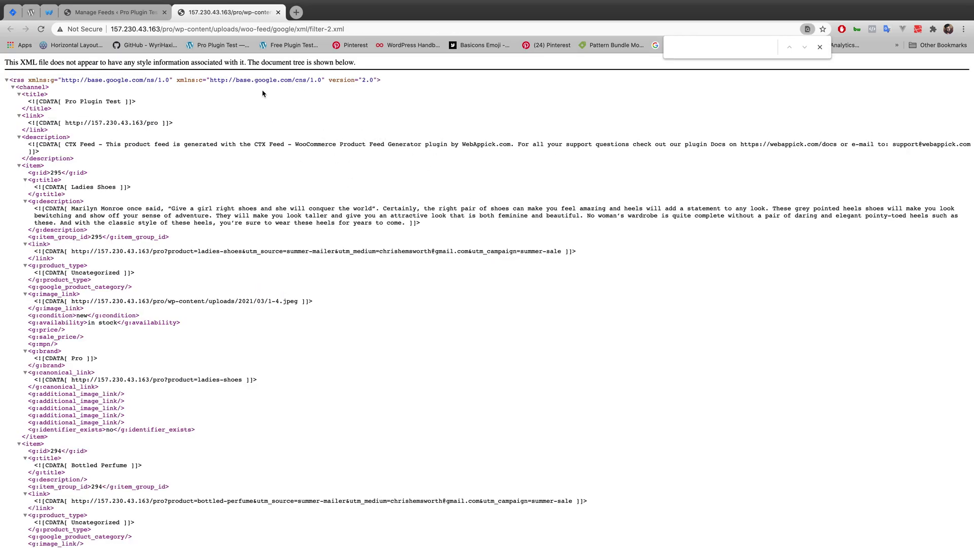
- Find the ID of the Caps product in the product list and search the feed XML for "226</g:id>"
{"action": "left_click", "coordinate": [111, 14]}
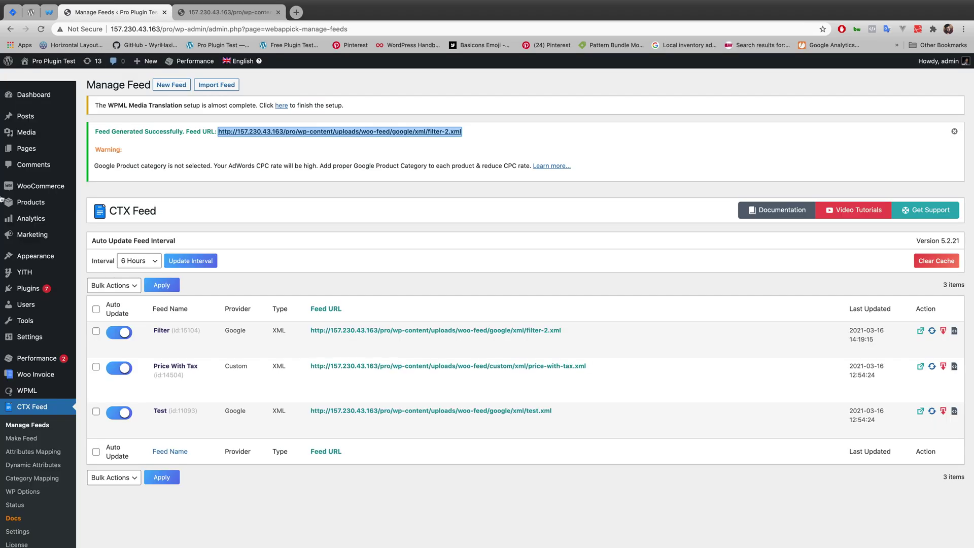
{"action": "left_click", "coordinate": [31, 202]}
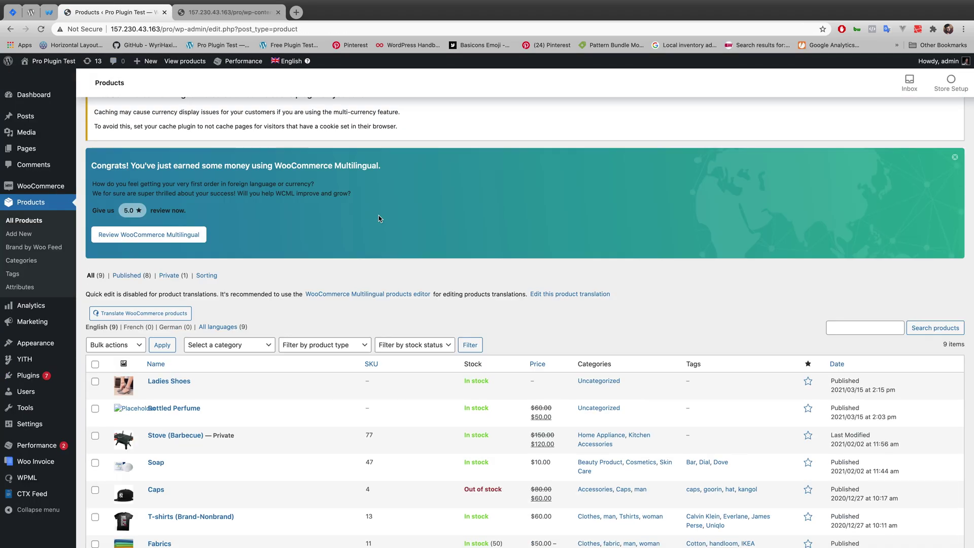
{"action": "scroll", "coordinate": [379, 218], "scroll_direction": "down", "scroll_amount": 4}
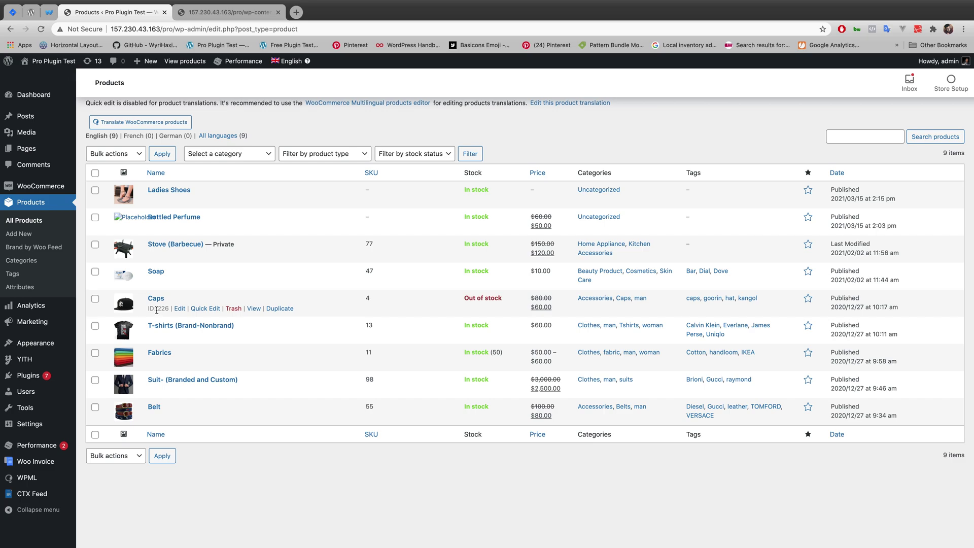
{"action": "left_click", "coordinate": [228, 12]}
{"action": "key", "text": "super+f"}
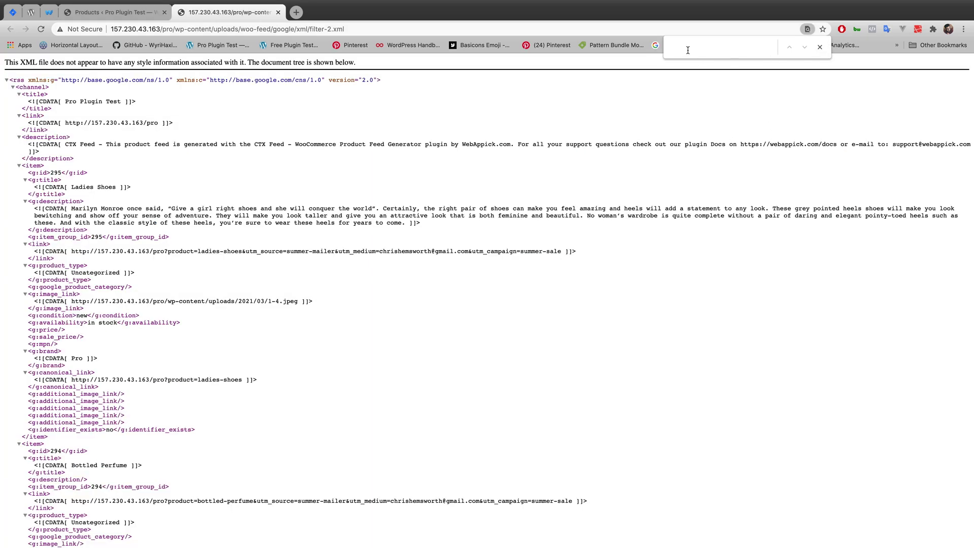
{"action": "type", "text": "</g:id>"}
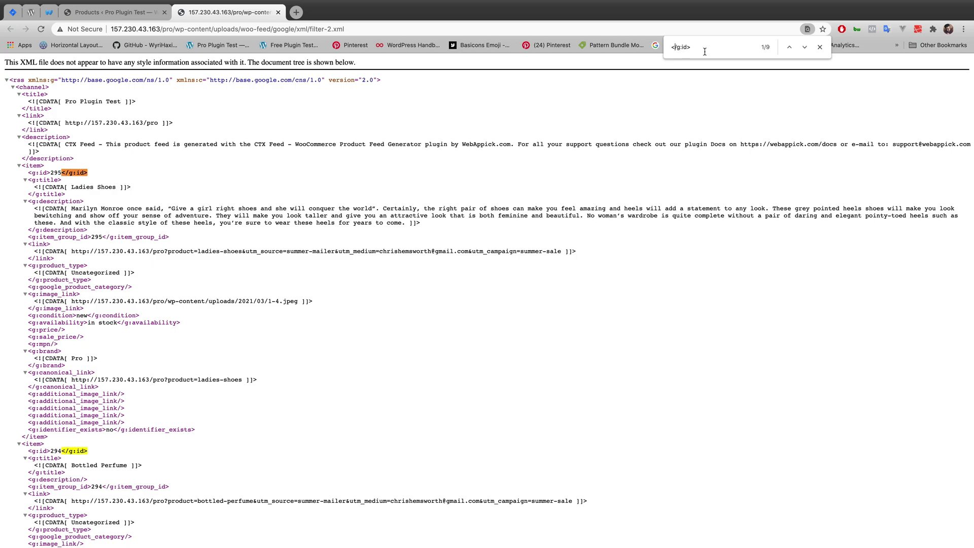
{"action": "type", "text": "226"}
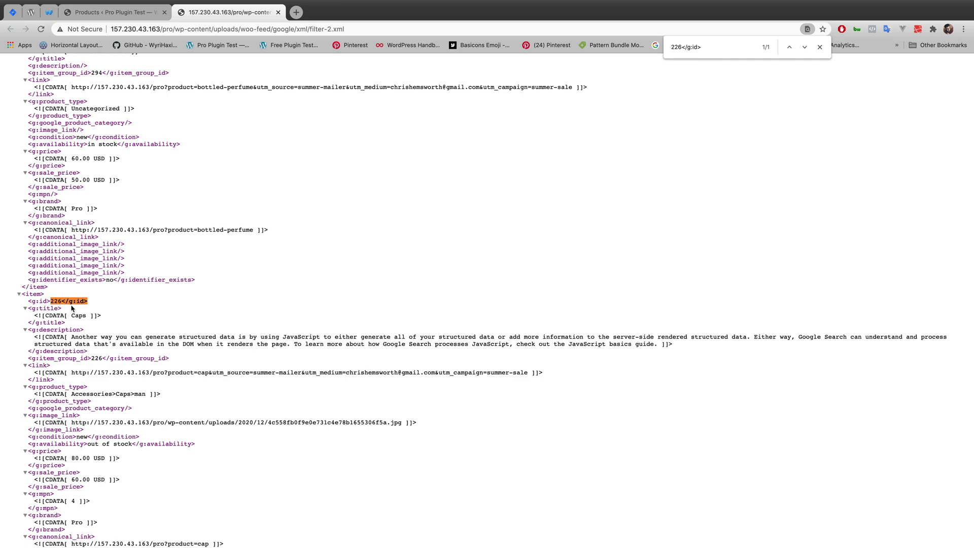
- Open the Soap product's edit page in a separate browser tab and check its catalog visibility
{"action": "key", "text": "super+shift+t"}
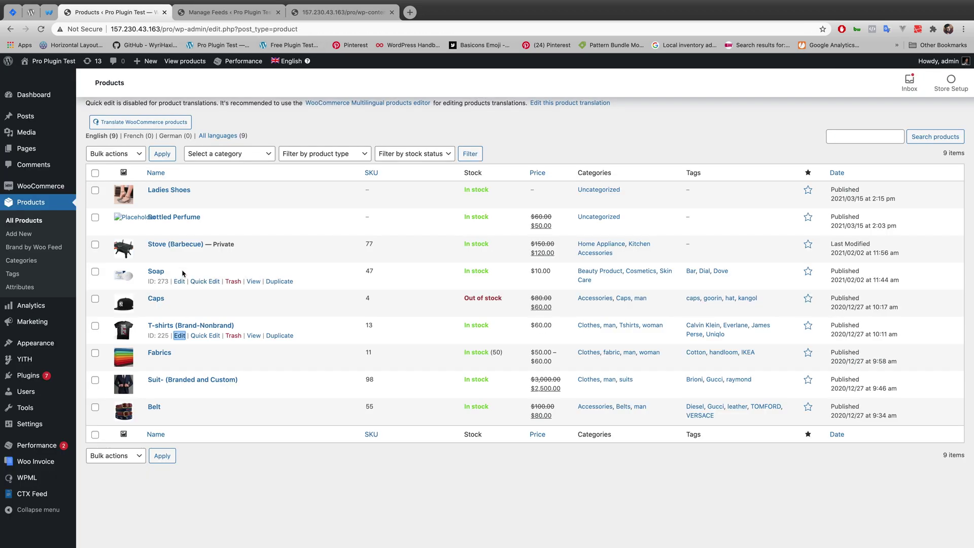
{"action": "left_click", "coordinate": [155, 272]}
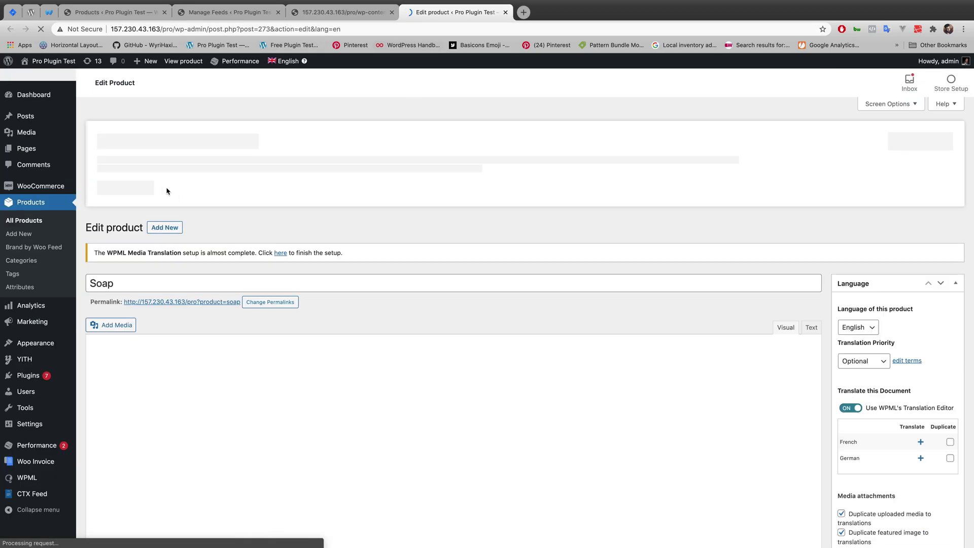
{"action": "scroll", "coordinate": [443, 315], "scroll_direction": "down", "scroll_amount": 5}
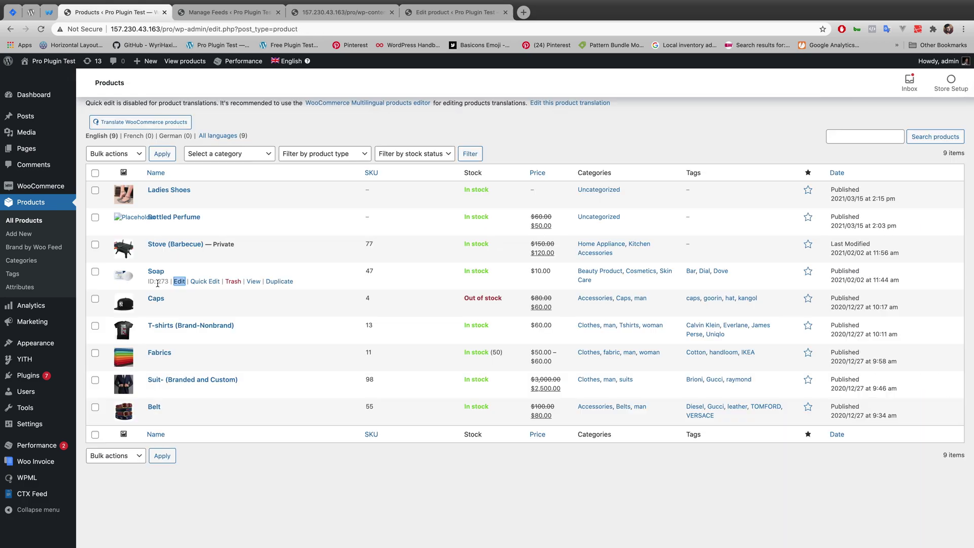
- Look up Soap's product ID and search the feed XML for "273</g:id>"
{"action": "left_click_drag", "start_coordinate": [157, 282], "coordinate": [173, 283]}
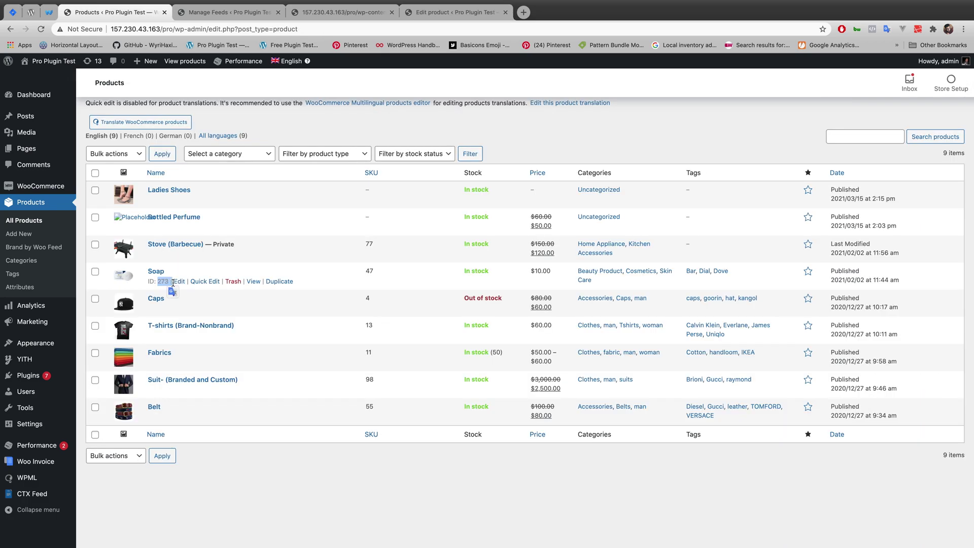
{"action": "left_click", "coordinate": [355, 12]}
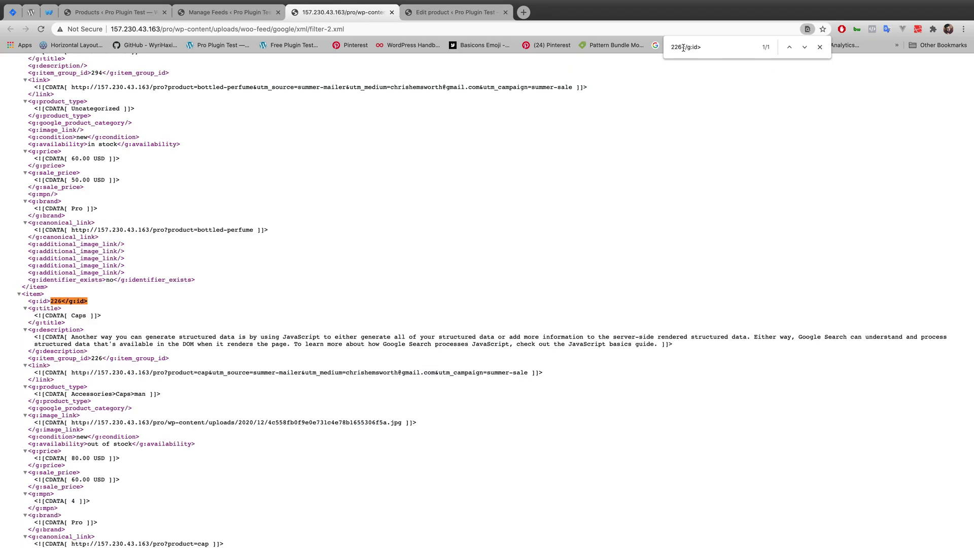
{"action": "key", "text": "BackSpace"}
{"action": "key", "text": "BackSpace"}
{"action": "type", "text": "73"}
- Review the feed's empty-description filter and open the Belt product's edit page in a separate browser tab to check its description
{"action": "left_click", "coordinate": [267, 17]}
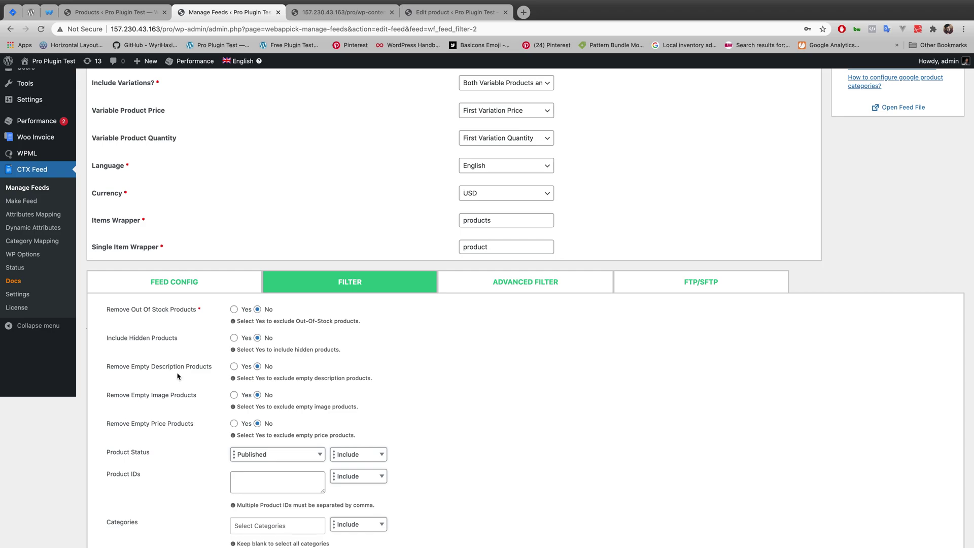
{"action": "left_click", "coordinate": [137, 13]}
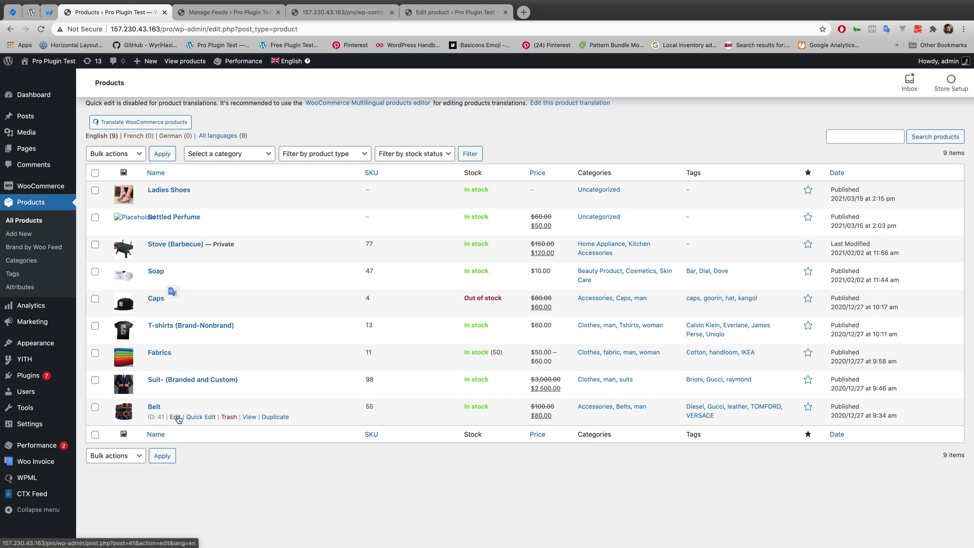
{"action": "right_click", "coordinate": [177, 417]}
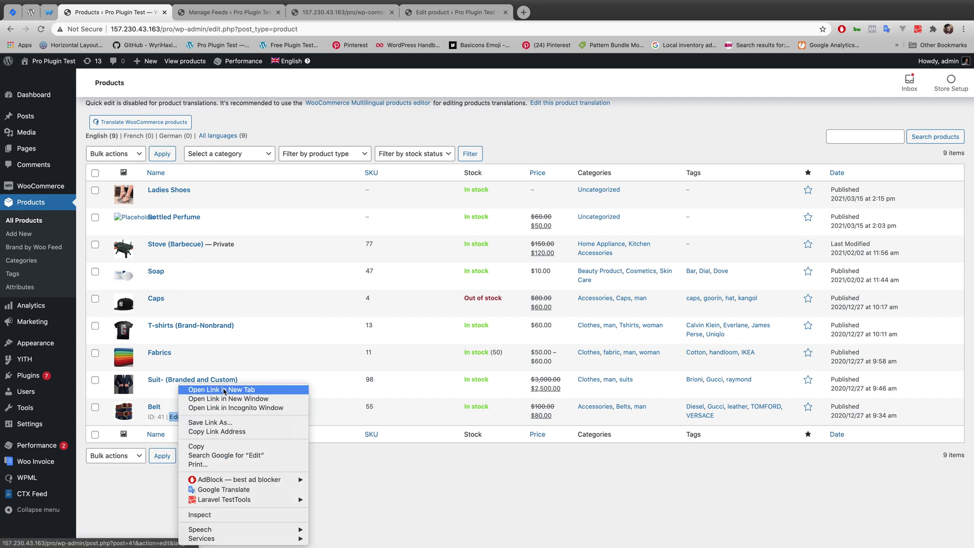
{"action": "left_click", "coordinate": [224, 389]}
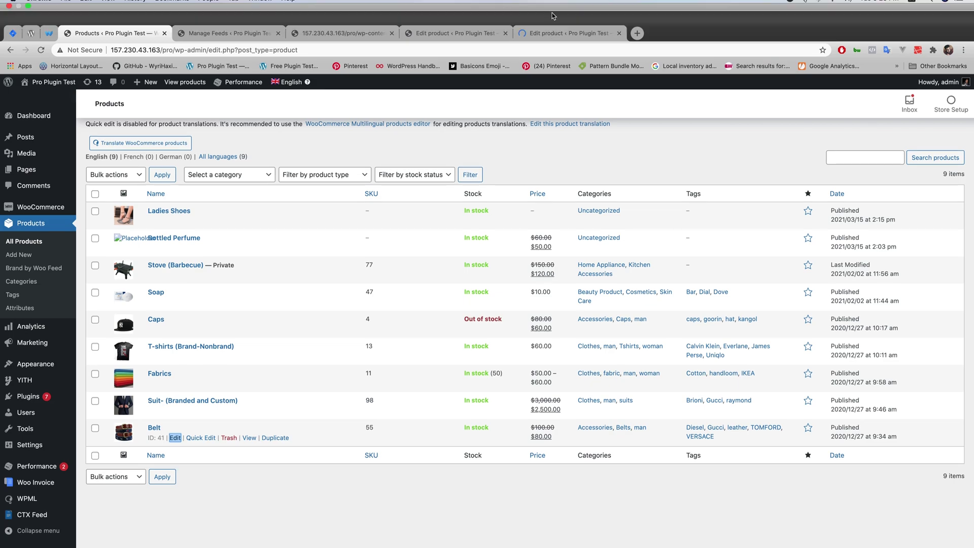
{"action": "left_click", "coordinate": [563, 33]}
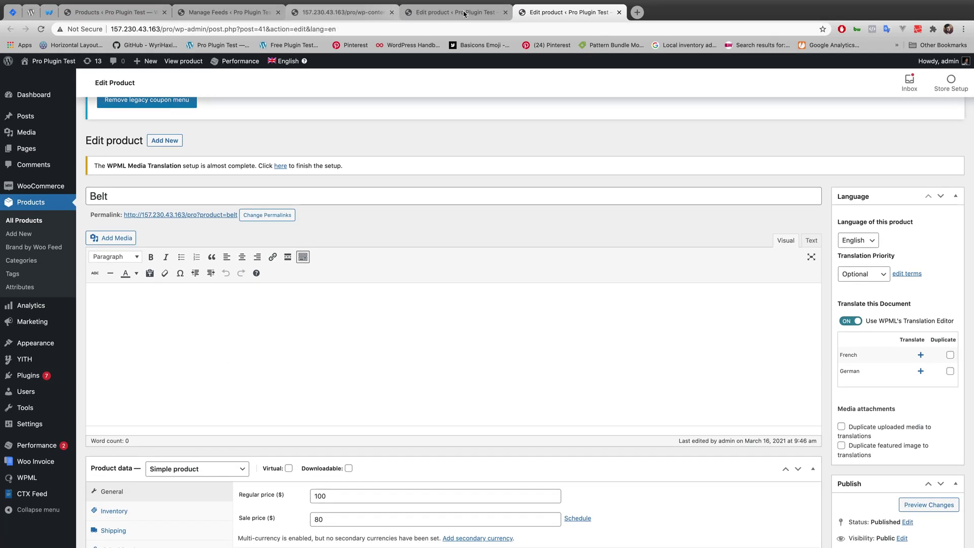
- Check Belt's product ID in the product list and search the feed XML for "41</g:id>"
{"action": "left_click", "coordinate": [340, 12]}
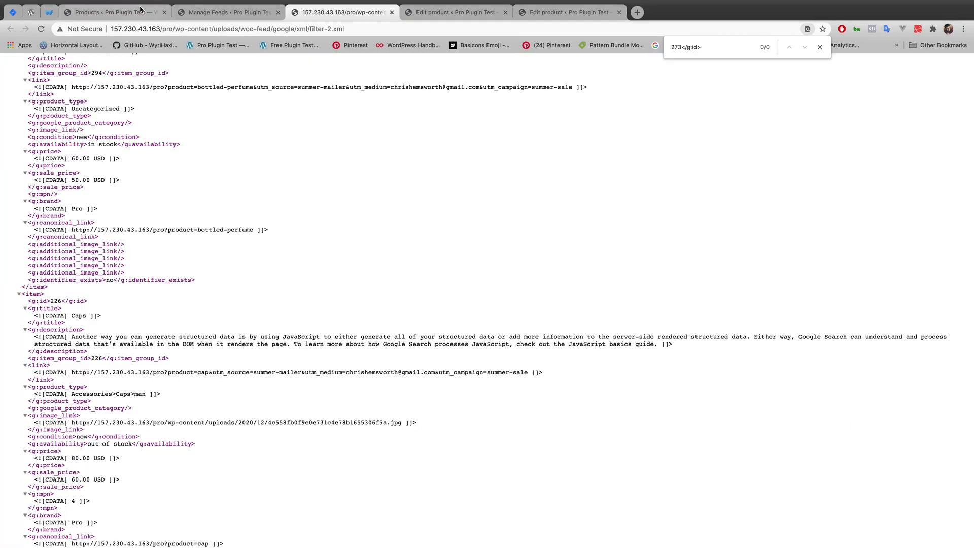
{"action": "left_click", "coordinate": [141, 10]}
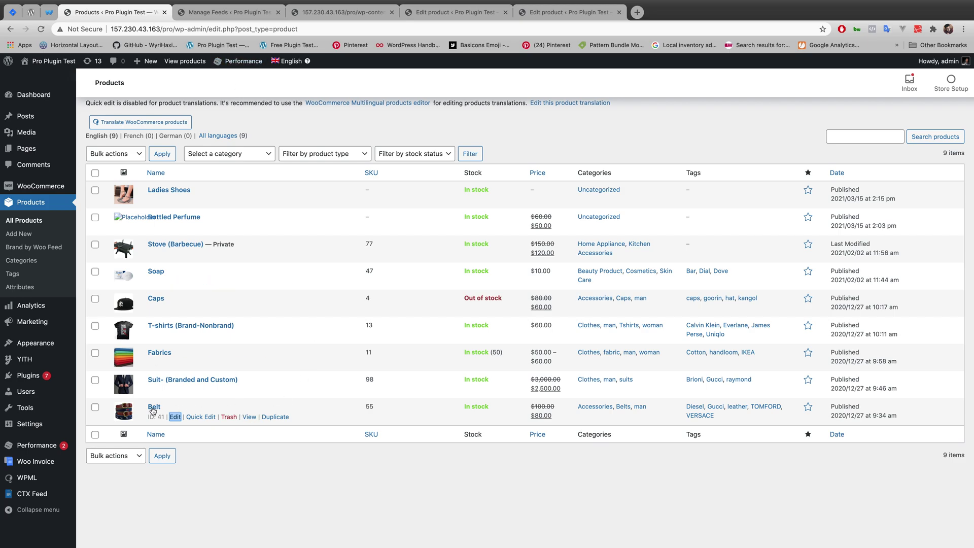
{"action": "left_click", "coordinate": [441, 12]}
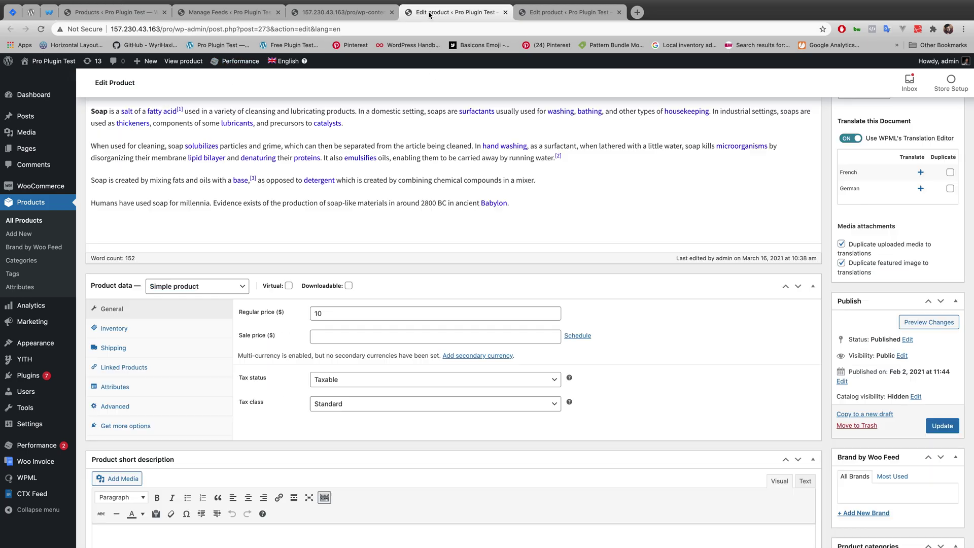
{"action": "left_click", "coordinate": [369, 13]}
{"action": "key", "text": "Delete"}
{"action": "key", "text": "Delete"}
{"action": "key", "text": "Delete"}
{"action": "type", "text": "41</g:id>"}
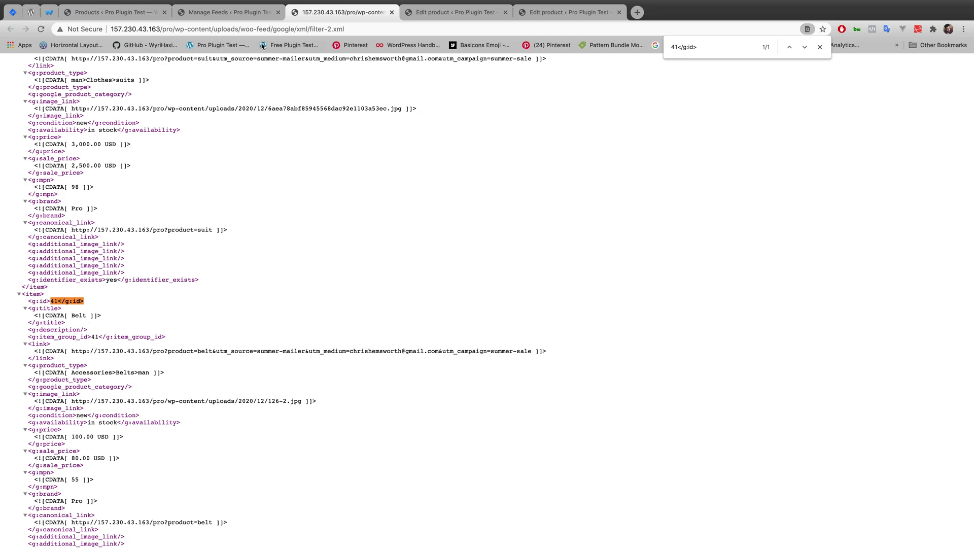
- Look up Bottled Perfume's ID, search the feed XML for "294</g:id>", and return to the feed's filter settings
{"action": "left_click", "coordinate": [258, 15]}
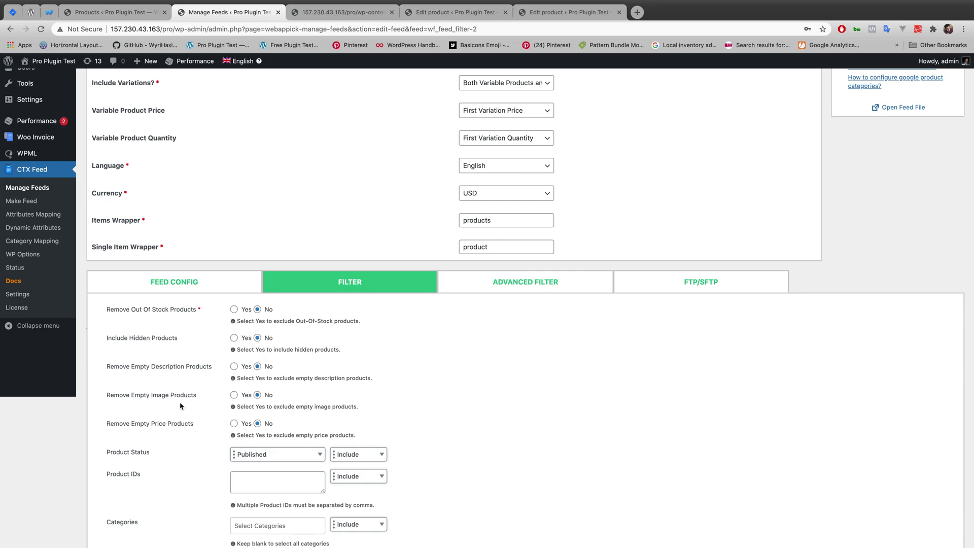
{"action": "left_click", "coordinate": [109, 13]}
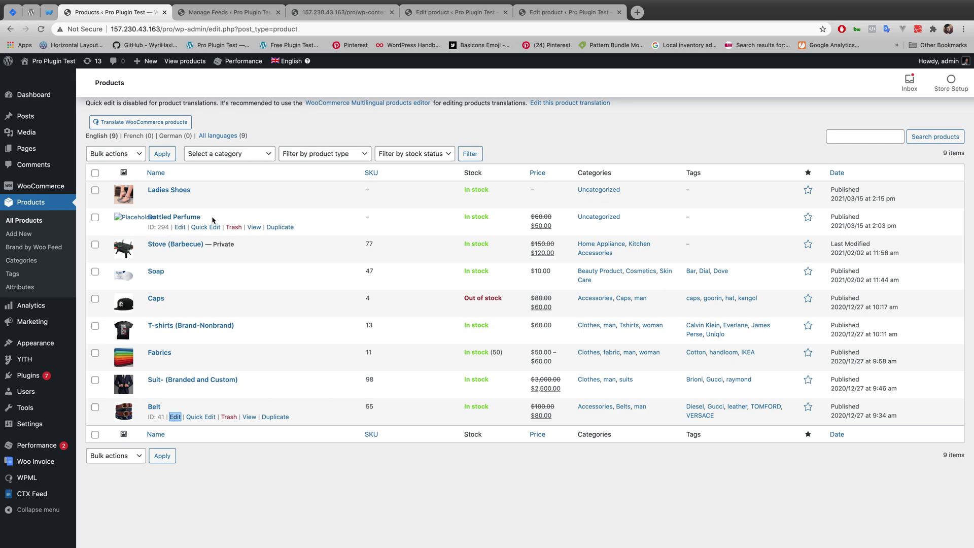
{"action": "left_click", "coordinate": [465, 17]}
{"action": "left_click", "coordinate": [376, 19]}
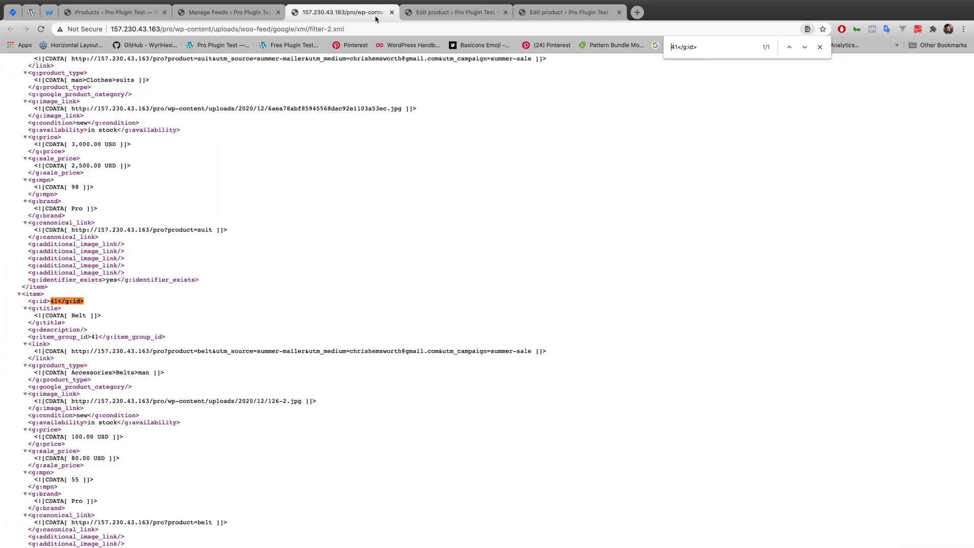
{"action": "double_click", "coordinate": [679, 47]}
{"action": "type", "text": "294"}
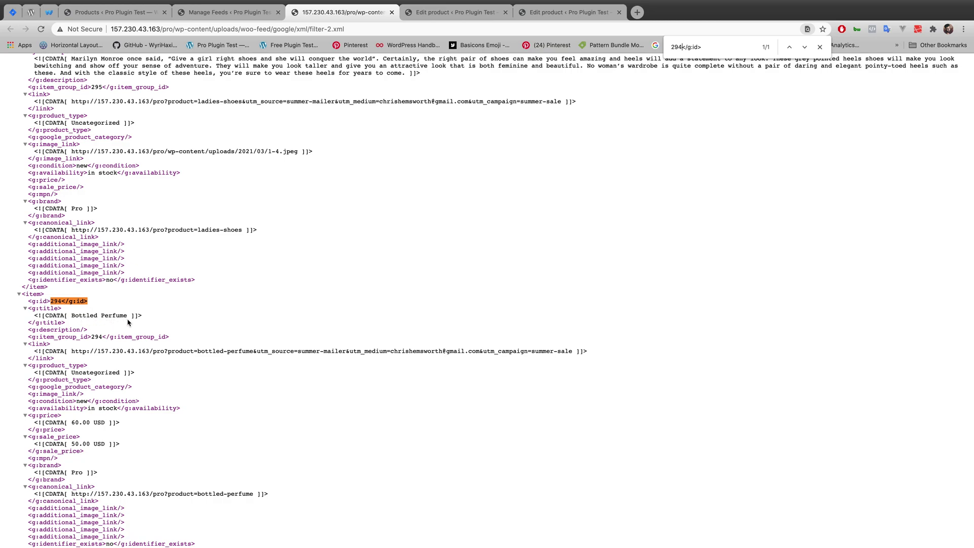
{"action": "left_click", "coordinate": [223, 12]}
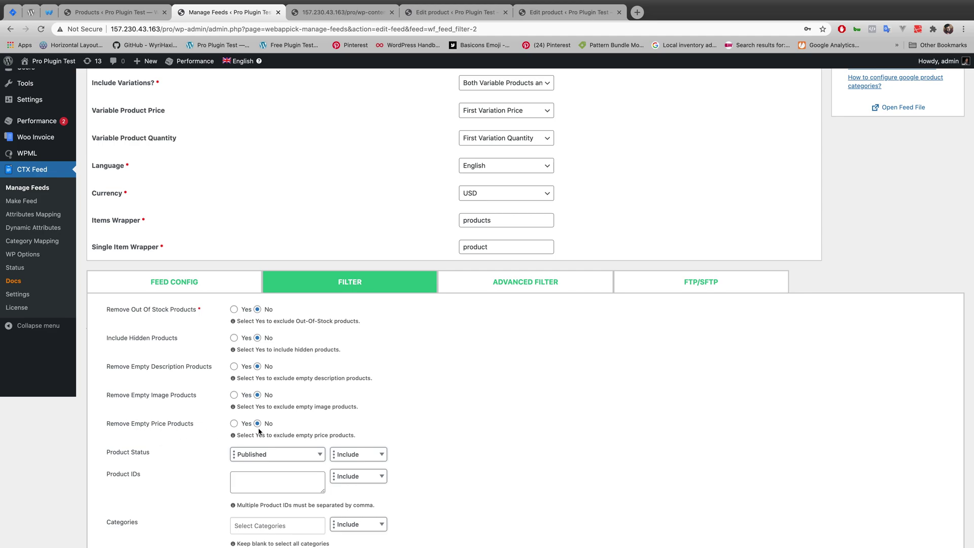
- Review the feed's empty-price filter and open the product list to locate Ladies Shoes, the product without a price
{"action": "scroll", "coordinate": [252, 375], "scroll_direction": "down", "scroll_amount": 1}
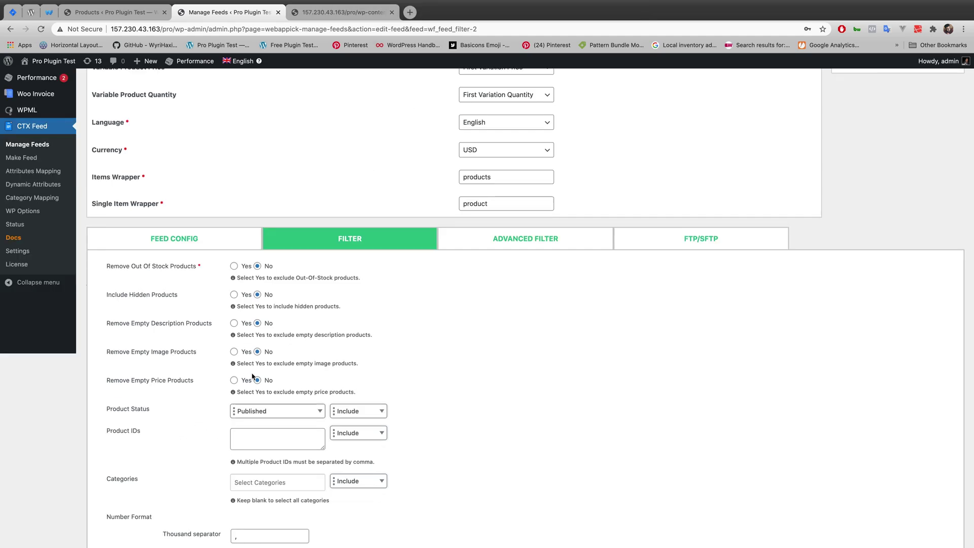
{"action": "scroll", "coordinate": [252, 376], "scroll_direction": "up", "scroll_amount": 1}
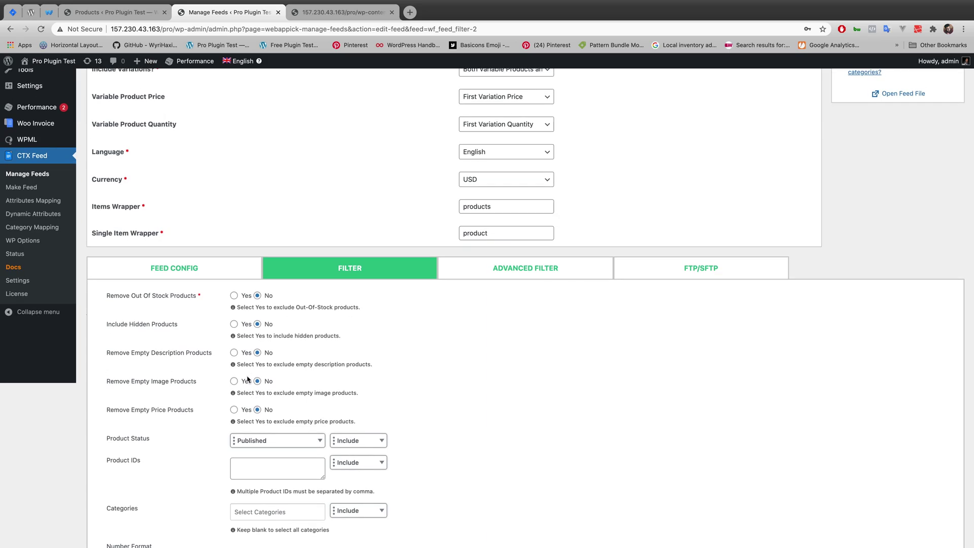
{"action": "scroll", "coordinate": [198, 375], "scroll_direction": "up", "scroll_amount": 6}
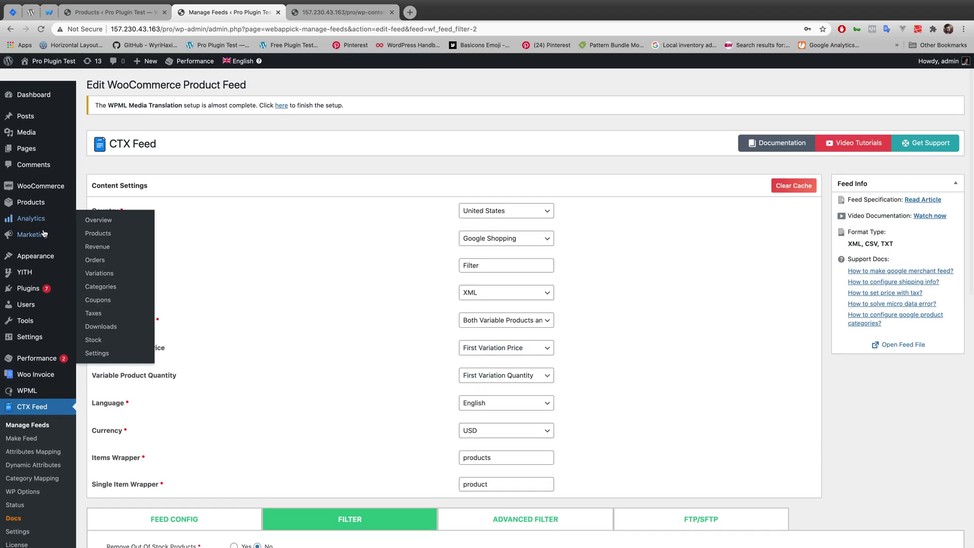
{"action": "left_click", "coordinate": [38, 206]}
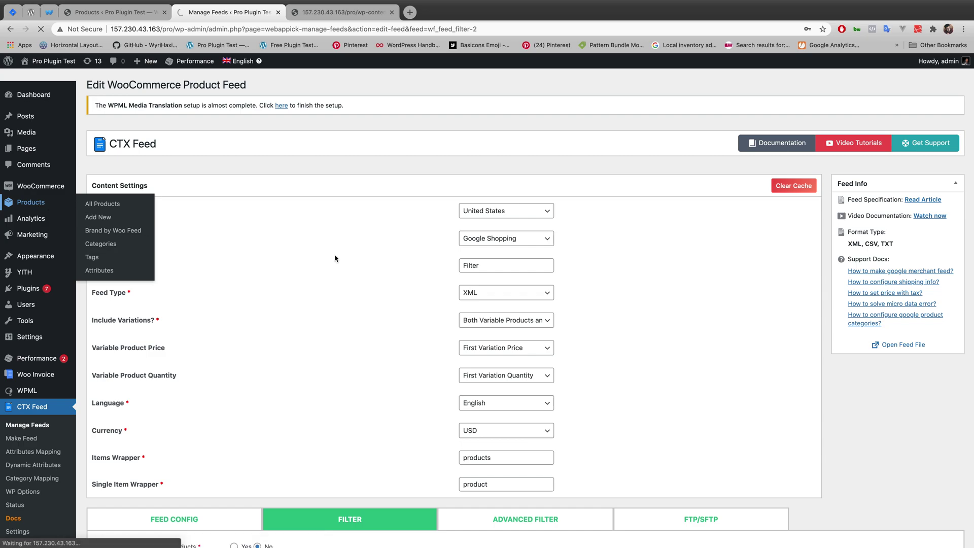
{"action": "scroll", "coordinate": [213, 294], "scroll_direction": "down", "scroll_amount": 3}
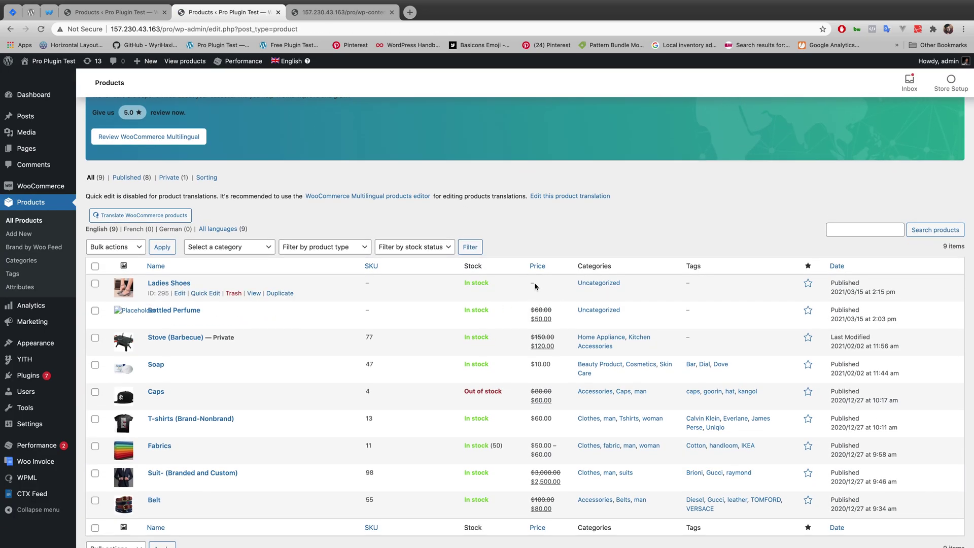
- Look up Ladies Shoes' product ID in the product list and search the feed XML for "295</g:id>"
{"action": "left_click", "coordinate": [331, 14]}
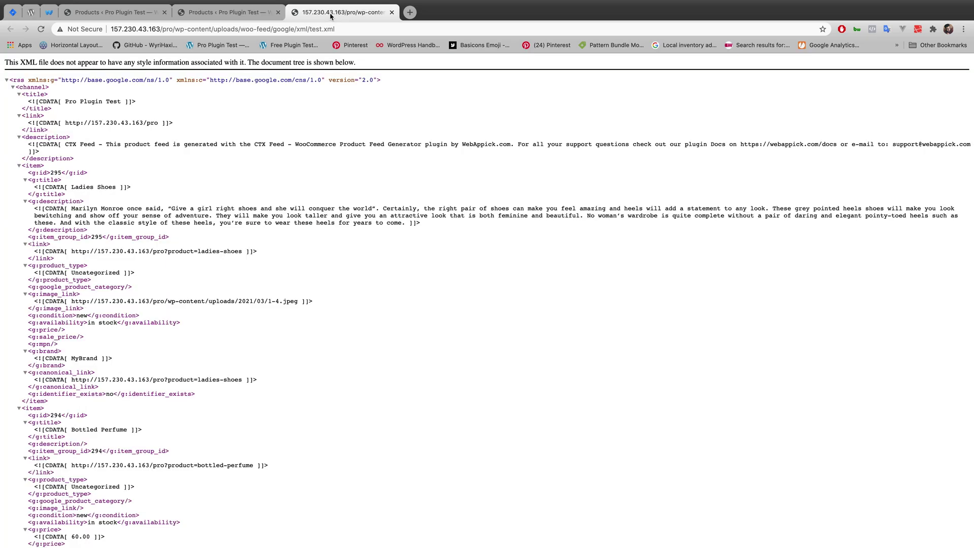
{"action": "key", "text": "super+f"}
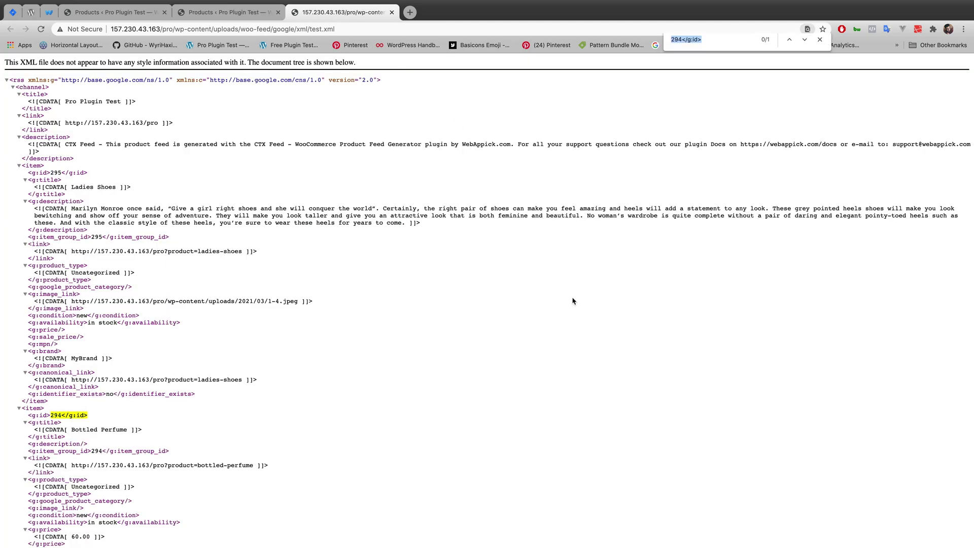
{"action": "left_click", "coordinate": [146, 7]}
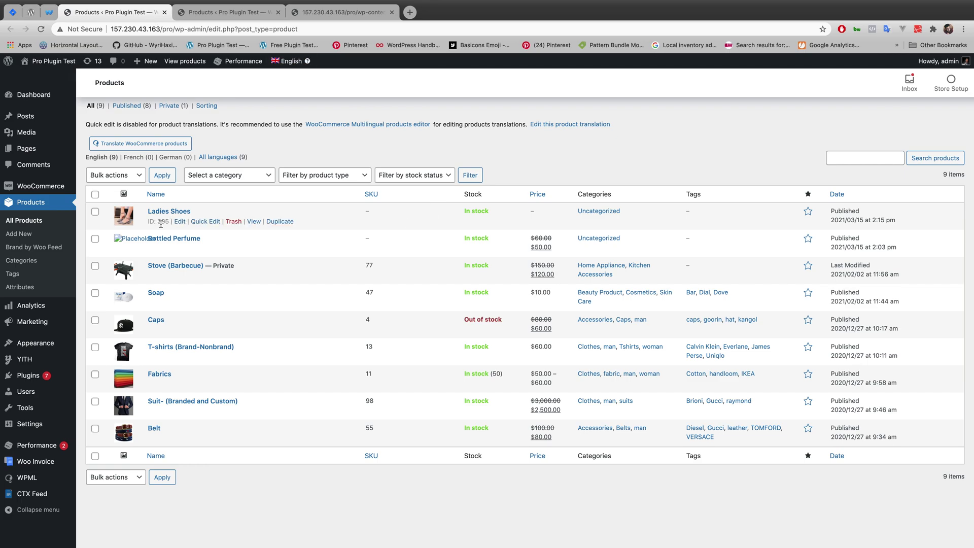
{"action": "left_click", "coordinate": [331, 12]}
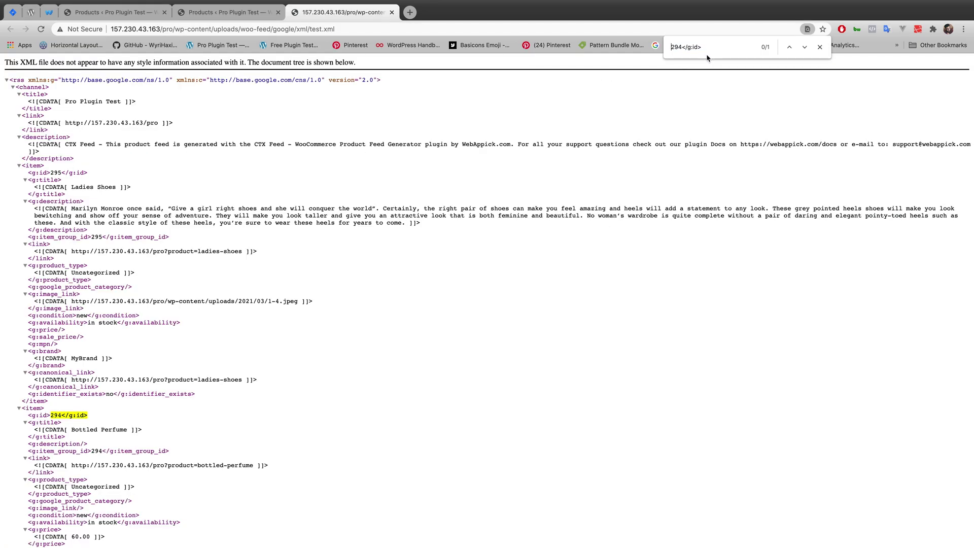
{"action": "key", "text": "BackSpace"}
{"action": "type", "text": "5"}
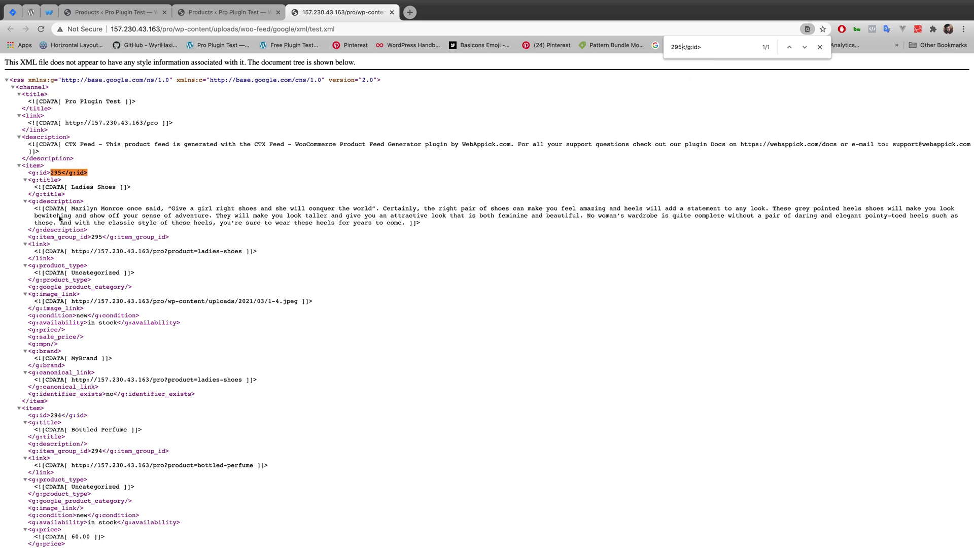
- Compare the product list with the test.xml feed and return to the Filter feed's settings
{"action": "left_click", "coordinate": [229, 12]}
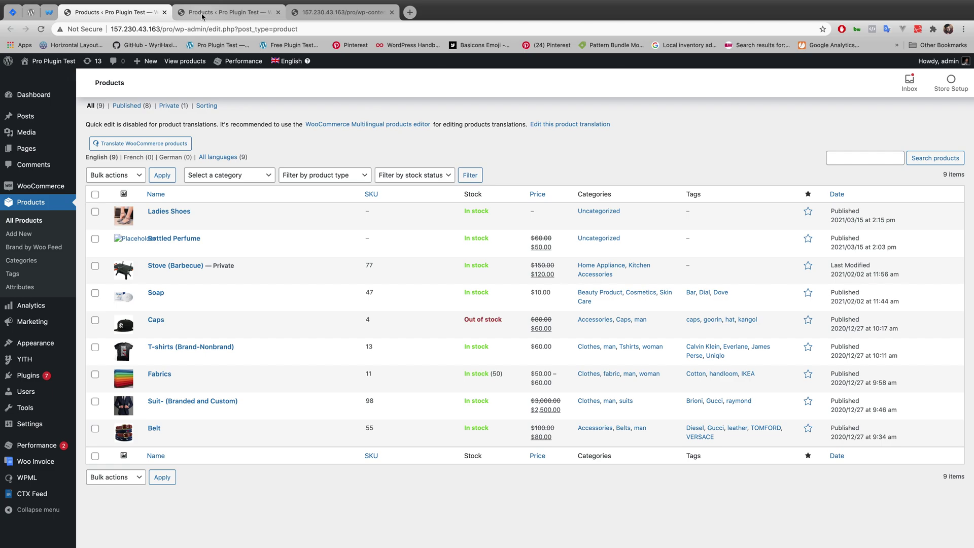
{"action": "left_click", "coordinate": [330, 12]}
{"action": "left_click", "coordinate": [231, 12]}
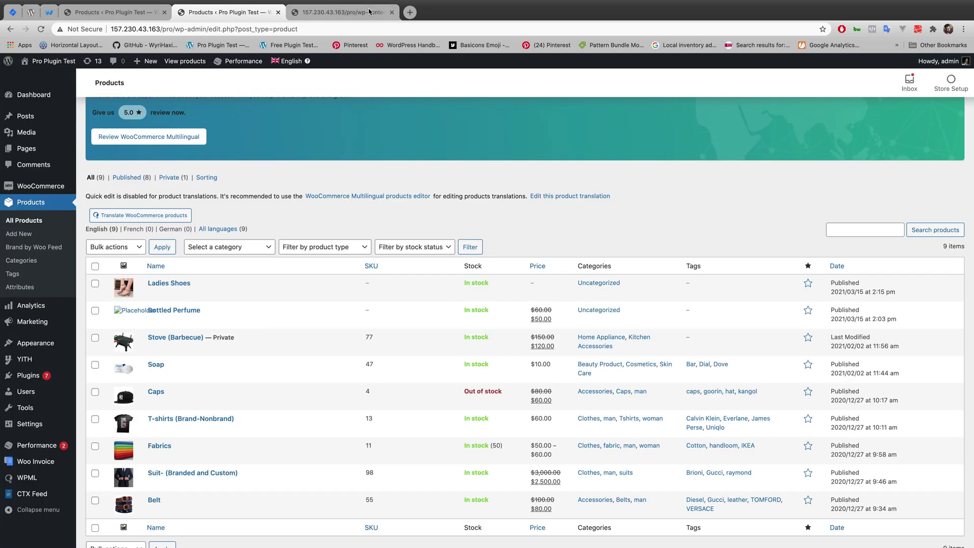
{"action": "left_click", "coordinate": [369, 12]}
{"action": "key", "text": "ctrl+shift+Tab"}
{"action": "left_click", "coordinate": [144, 14]}
{"action": "key", "text": "ctrl+Tab"}
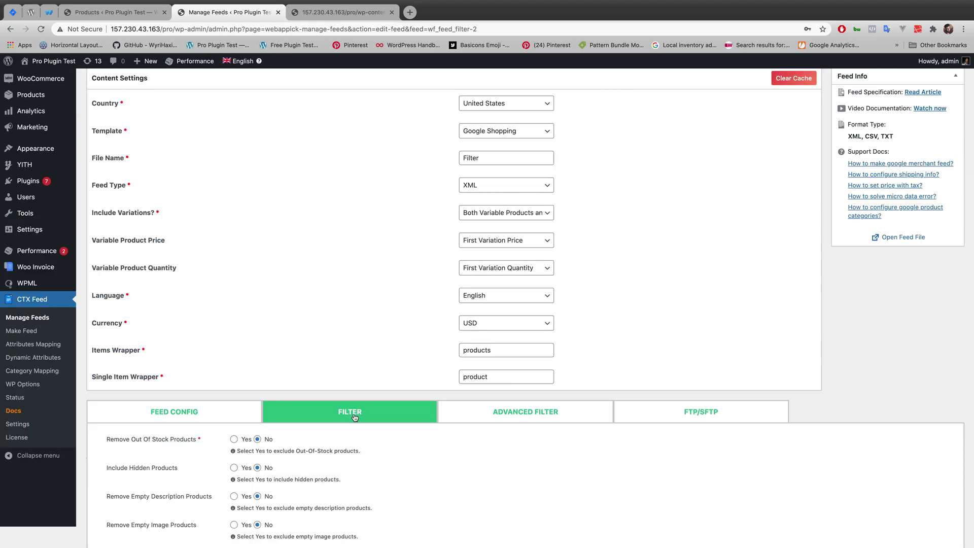
- Set the out-of-stock, hidden, empty description, empty image and empty price filters to Yes, and update and generate the feed
{"action": "scroll", "coordinate": [328, 388], "scroll_direction": "down", "scroll_amount": 5}
{"action": "scroll", "coordinate": [235, 193], "scroll_direction": "down", "scroll_amount": 1}
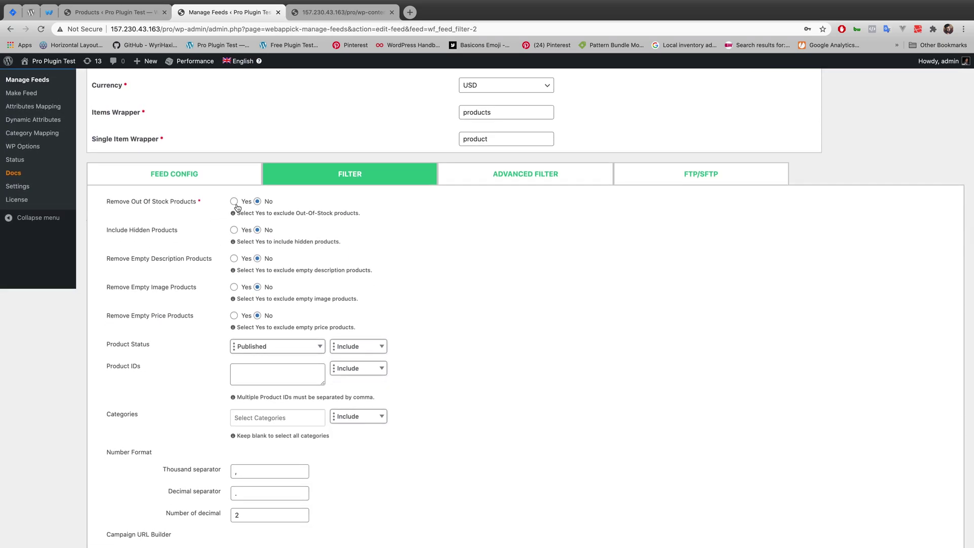
{"action": "left_click", "coordinate": [234, 201]}
{"action": "left_click", "coordinate": [234, 230]}
{"action": "left_click", "coordinate": [234, 258]}
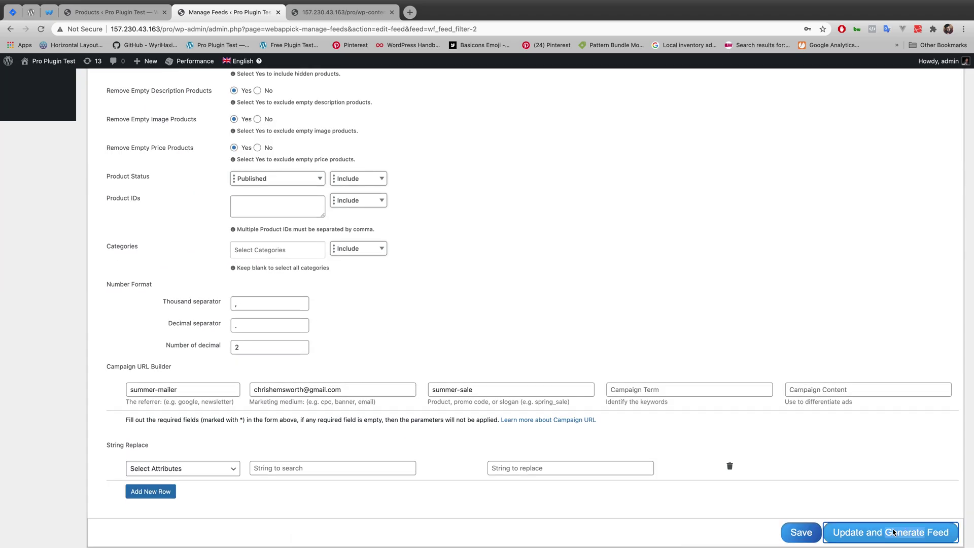
{"action": "left_click", "coordinate": [894, 532]}
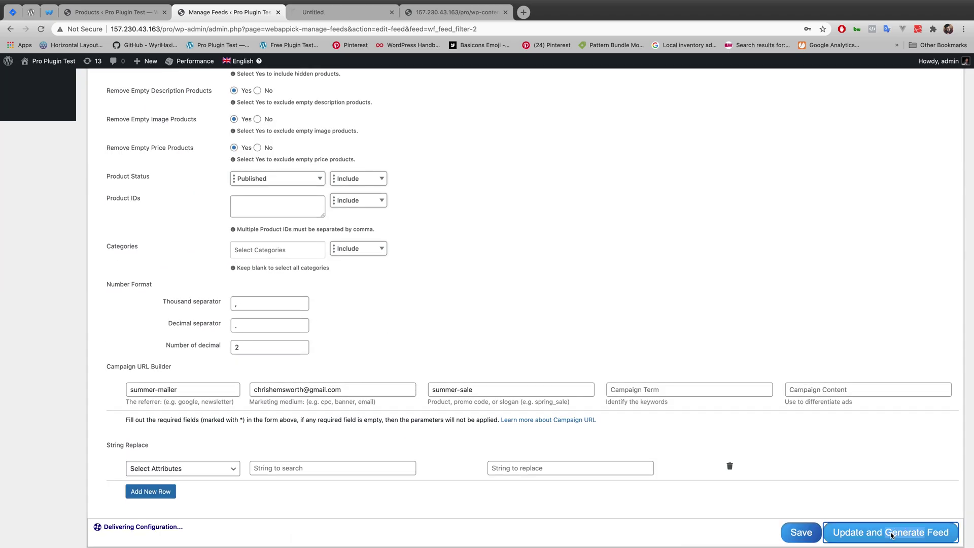
- Review the out-of-stock, hidden, empty description, empty image and empty price filter options one by one
{"action": "scroll", "coordinate": [429, 206], "scroll_direction": "up", "scroll_amount": 3}
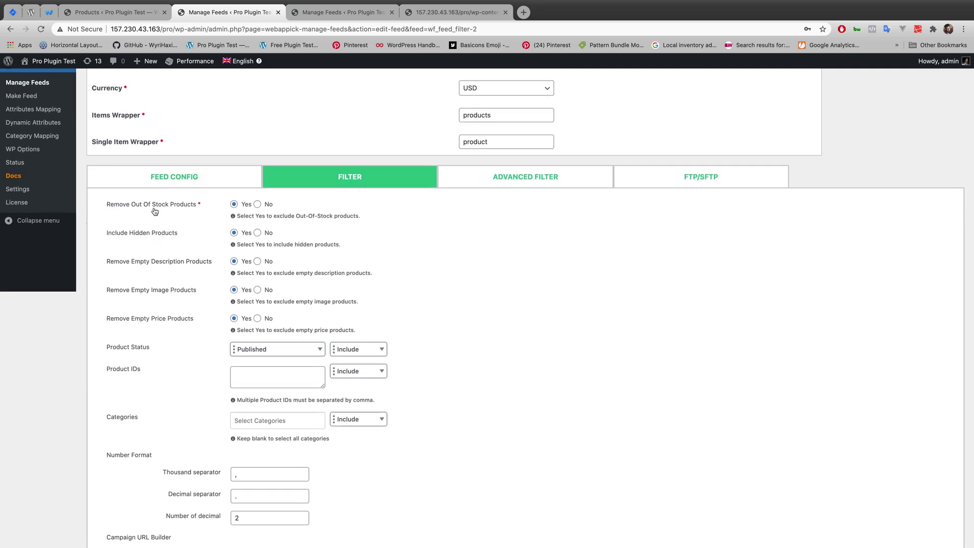
{"action": "scroll", "coordinate": [156, 211], "scroll_direction": "down", "scroll_amount": 1}
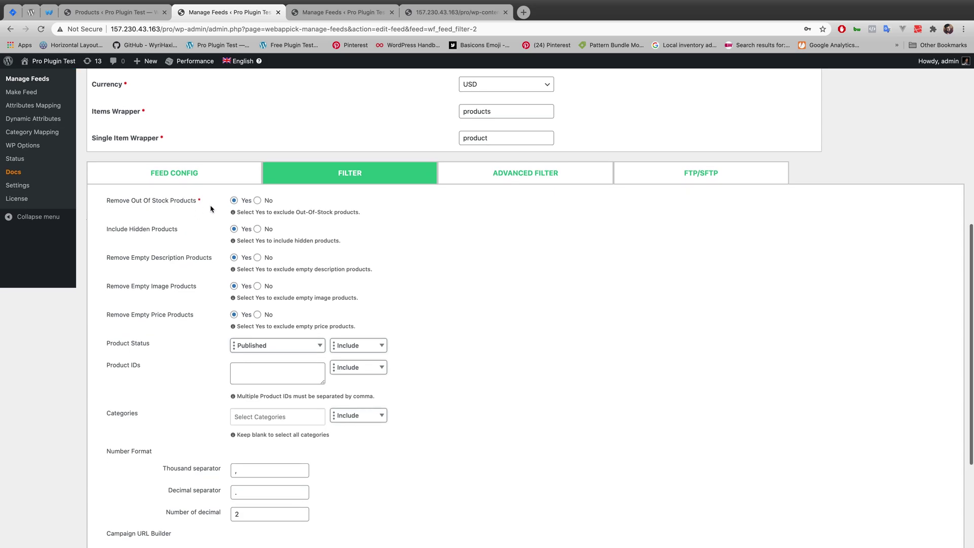
{"action": "scroll", "coordinate": [147, 223], "scroll_direction": "down", "scroll_amount": 1}
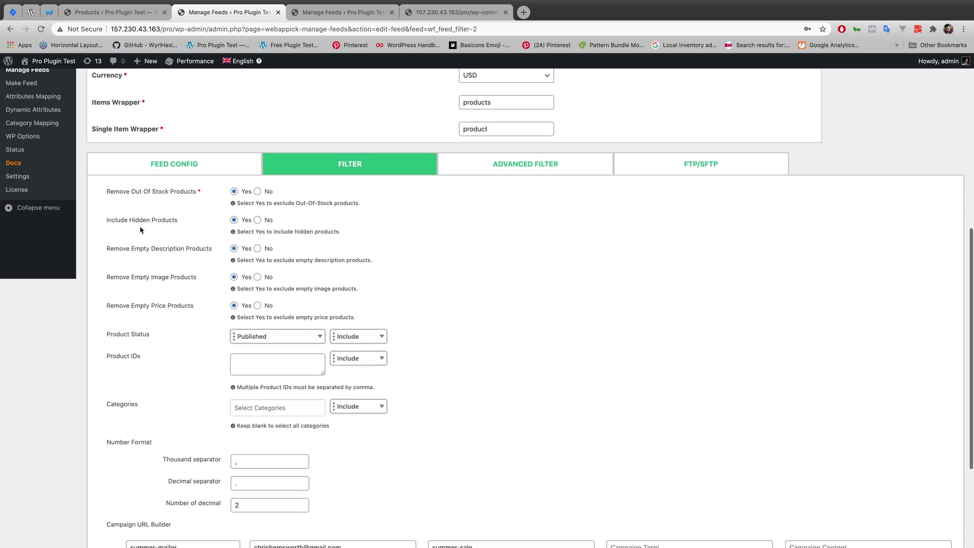
{"action": "scroll", "coordinate": [142, 230], "scroll_direction": "down", "scroll_amount": 1}
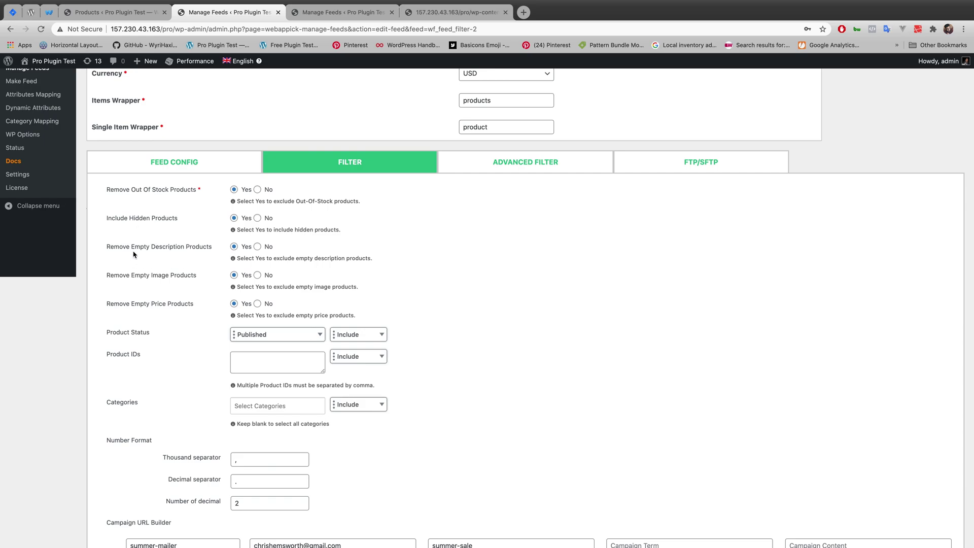
{"action": "scroll", "coordinate": [152, 254], "scroll_direction": "down", "scroll_amount": 1}
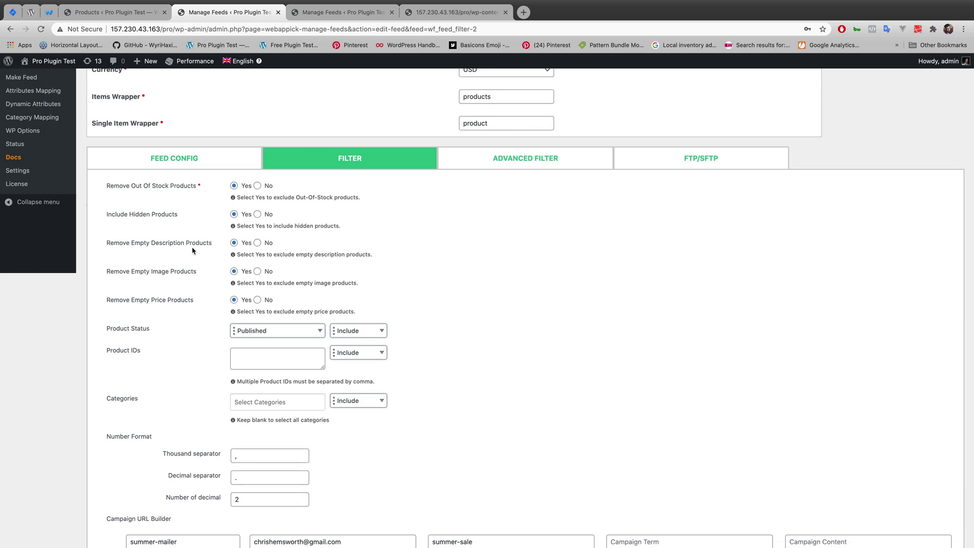
{"action": "scroll", "coordinate": [188, 249], "scroll_direction": "down", "scroll_amount": 1}
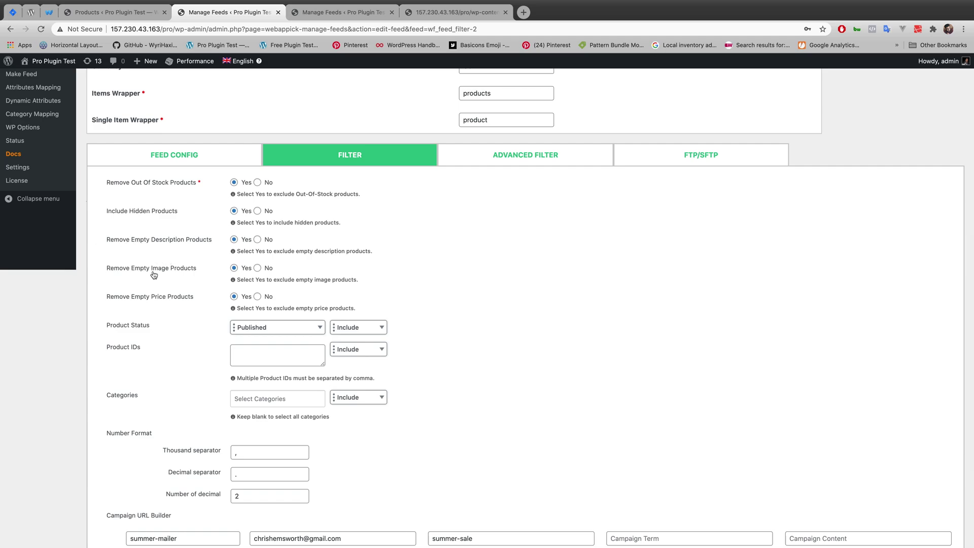
{"action": "scroll", "coordinate": [152, 276], "scroll_direction": "down", "scroll_amount": 1}
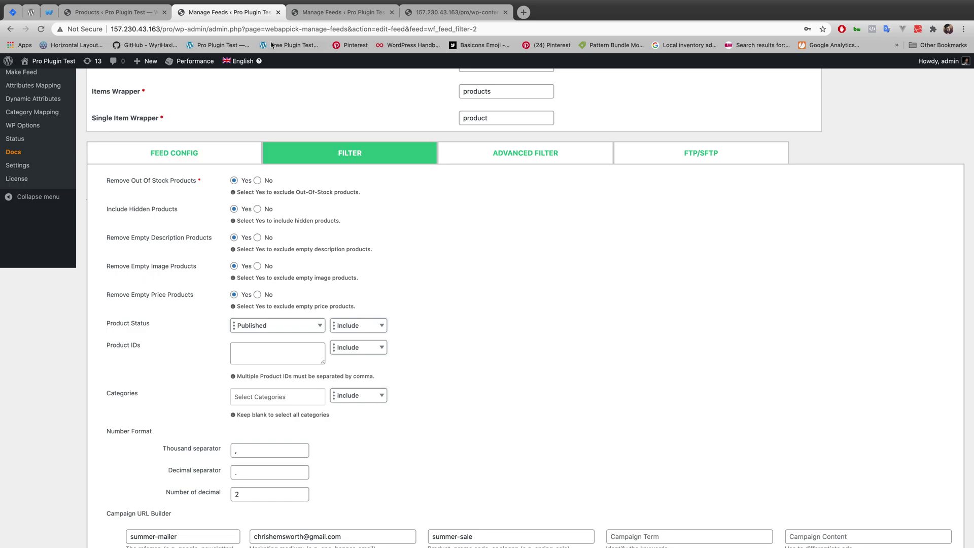
{"action": "scroll", "coordinate": [158, 296], "scroll_direction": "down", "scroll_amount": 1}
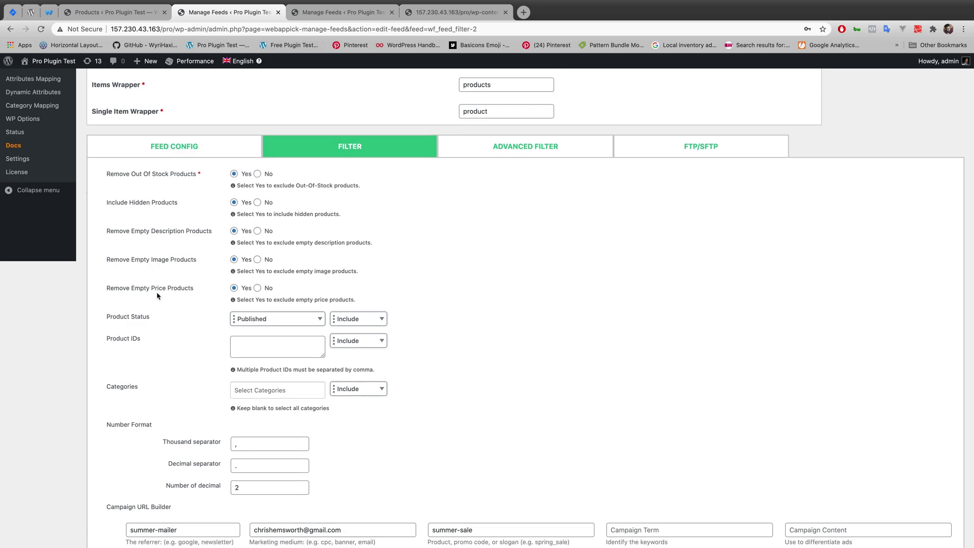
{"action": "scroll", "coordinate": [158, 295], "scroll_direction": "down", "scroll_amount": 1}
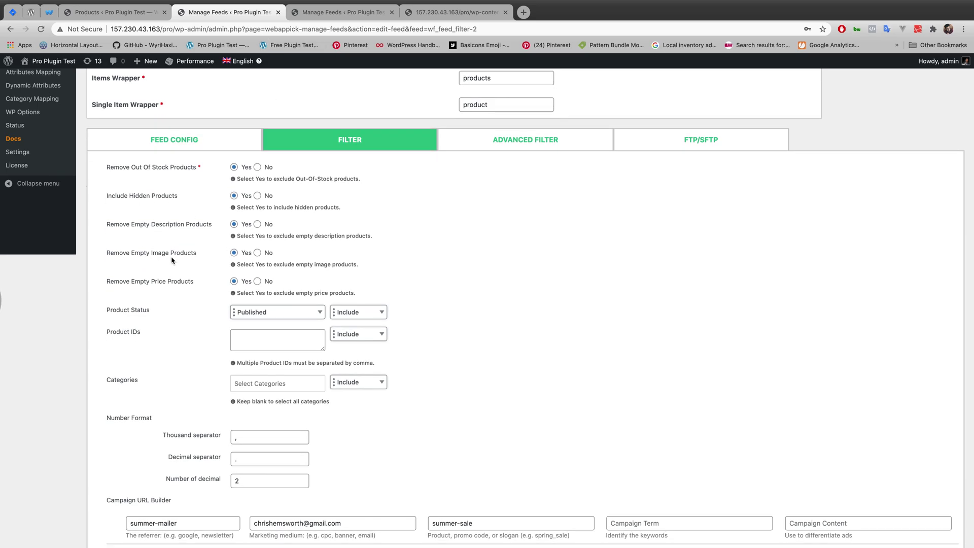
{"action": "scroll", "coordinate": [167, 260], "scroll_direction": "up", "scroll_amount": 5}
{"action": "scroll", "coordinate": [152, 259], "scroll_direction": "down", "scroll_amount": 5}
- Open the newly generated Filter feed's XML file, filter-2.xml, in a separate browser tab
{"action": "key", "text": "ctrl+Tab"}
{"action": "key", "text": "ctrl+Tab"}
{"action": "left_click", "coordinate": [364, 12]}
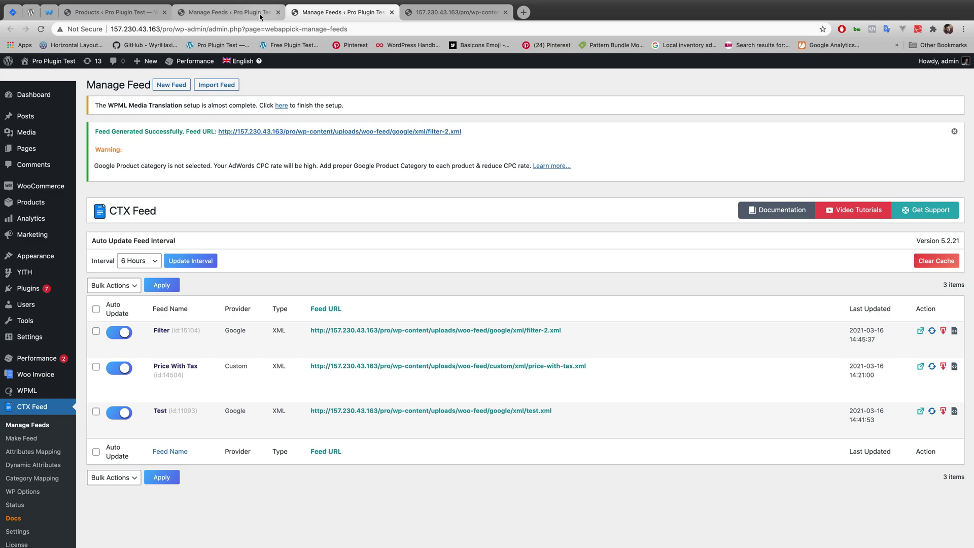
{"action": "left_click", "coordinate": [277, 171]}
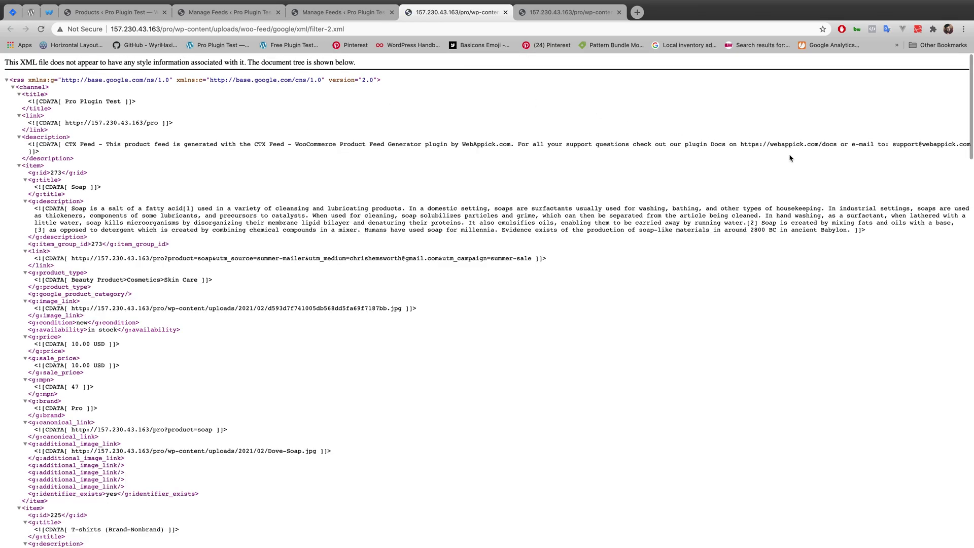
- Look up Caps' product ID, search filter-2.xml for "226</g:id>", and close the old test.xml feed tab
{"action": "key", "text": "ctrl+shift+Tab"}
{"action": "key", "text": "ctrl+shift+Tab"}
{"action": "key", "text": "ctrl+shift+Tab"}
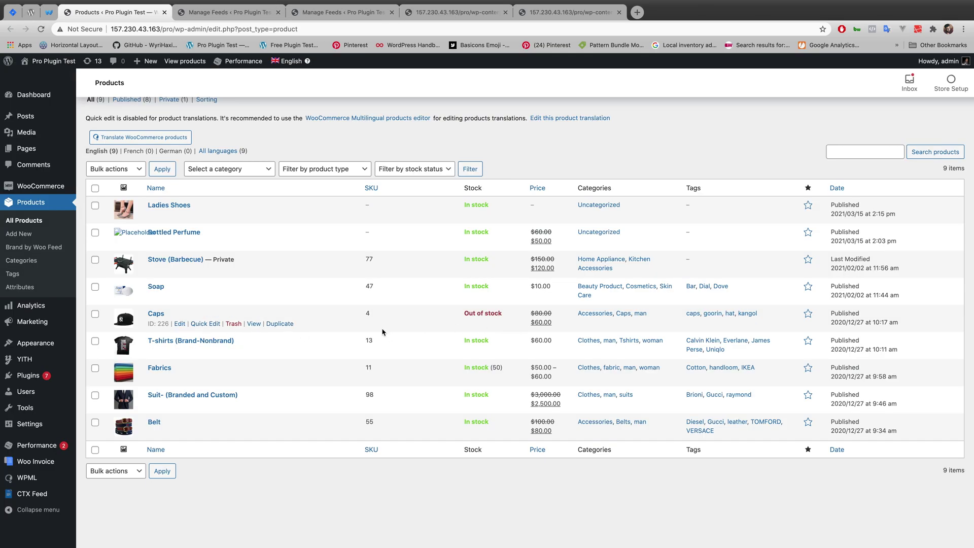
{"action": "left_click", "coordinate": [562, 19]}
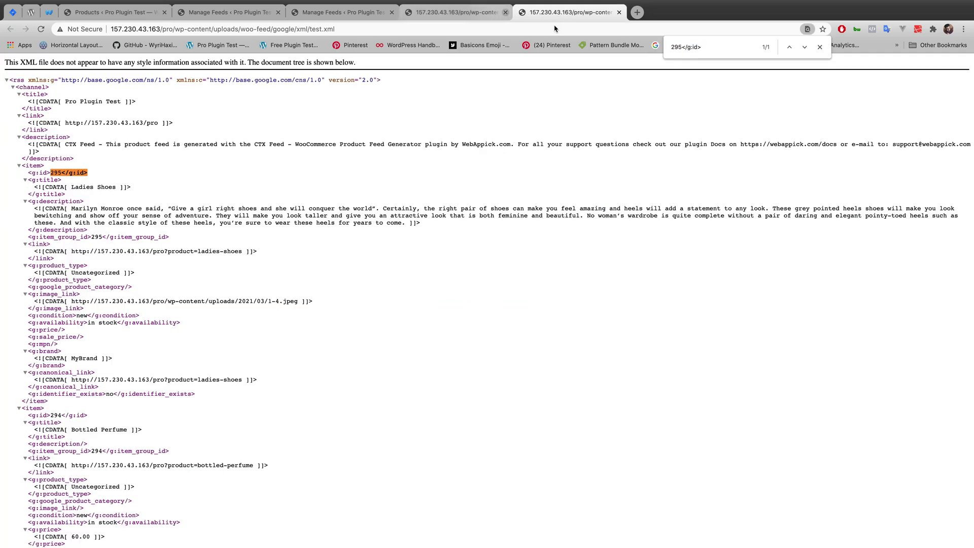
{"action": "left_click", "coordinate": [478, 15]}
{"action": "key", "text": "ctrl+shift+Tab"}
{"action": "key", "text": "ctrl+shift+Tab"}
{"action": "key", "text": "ctrl+shift+Tab"}
{"action": "key", "text": "ctrl+Tab"}
{"action": "key", "text": "ctrl+Tab"}
{"action": "key", "text": "ctrl+Tab"}
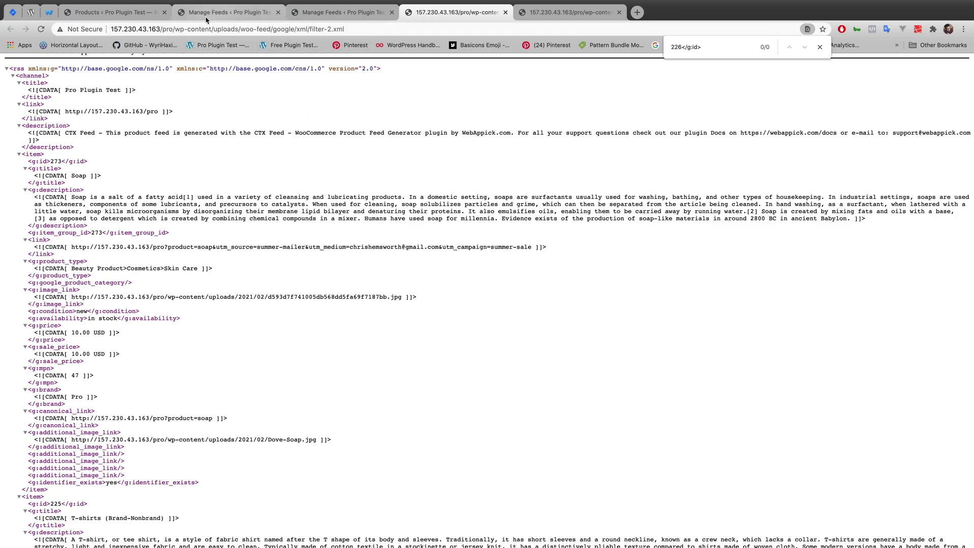
{"action": "left_click", "coordinate": [619, 12]}
- Open the Soap product for editing in a separate browser tab and look up its product ID in the page address
{"action": "left_click", "coordinate": [238, 14]}
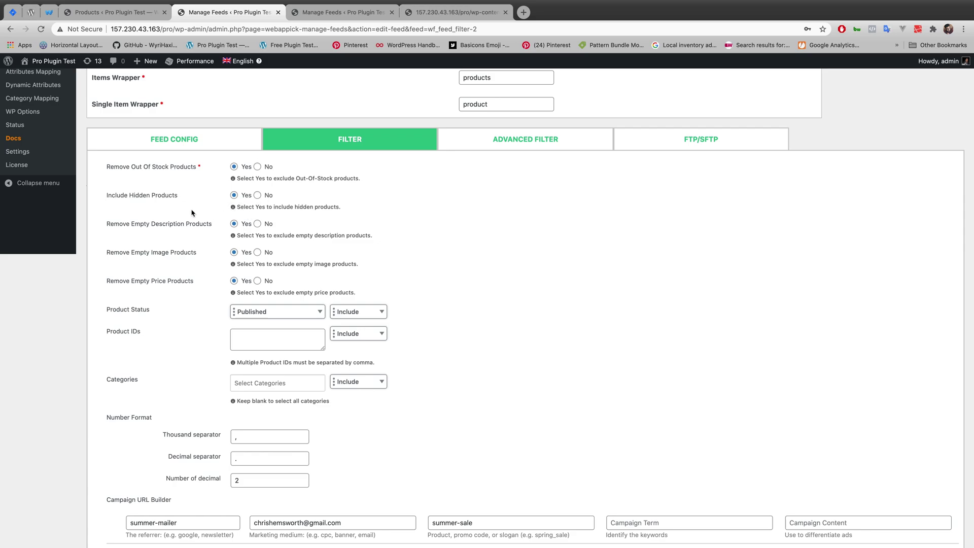
{"action": "left_click", "coordinate": [131, 14]}
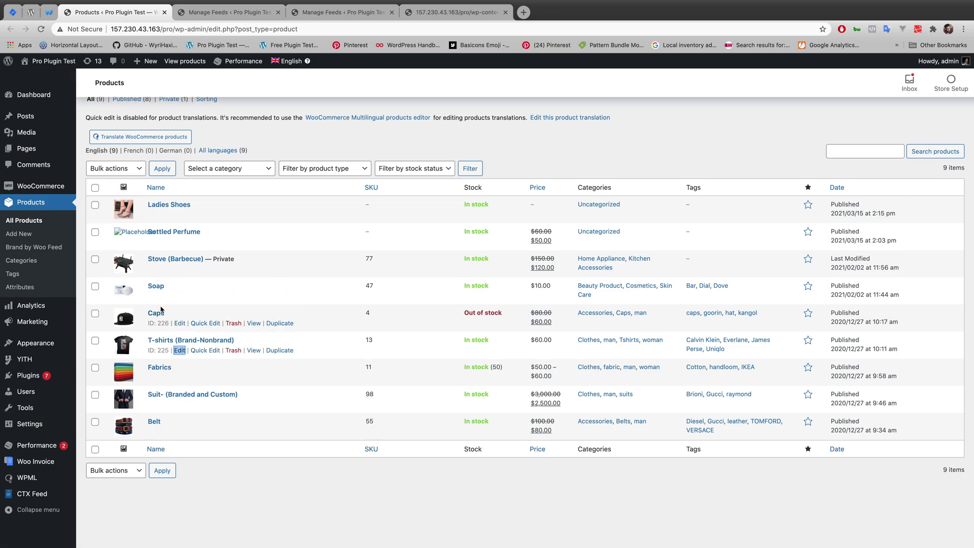
{"action": "right_click", "coordinate": [179, 296]}
{"action": "left_click", "coordinate": [215, 300]}
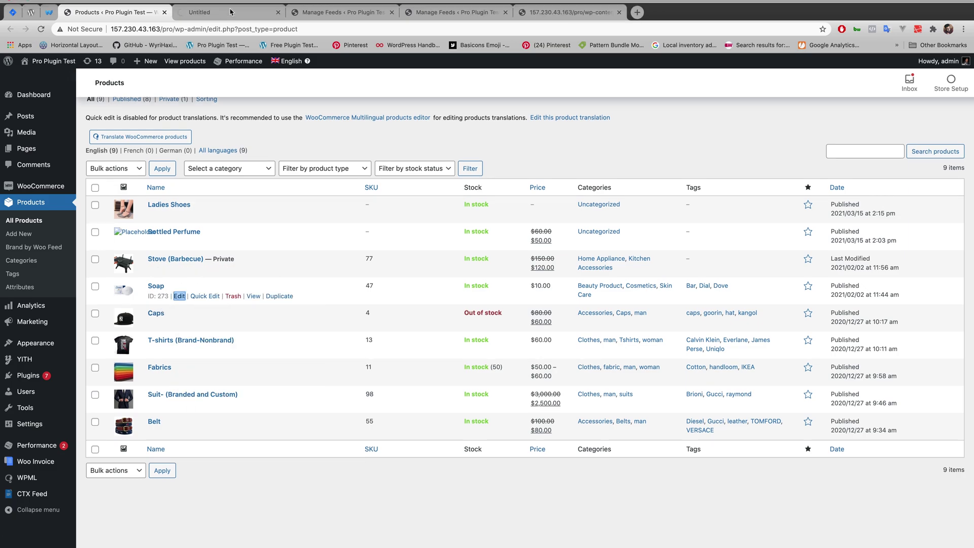
{"action": "left_click", "coordinate": [229, 12]}
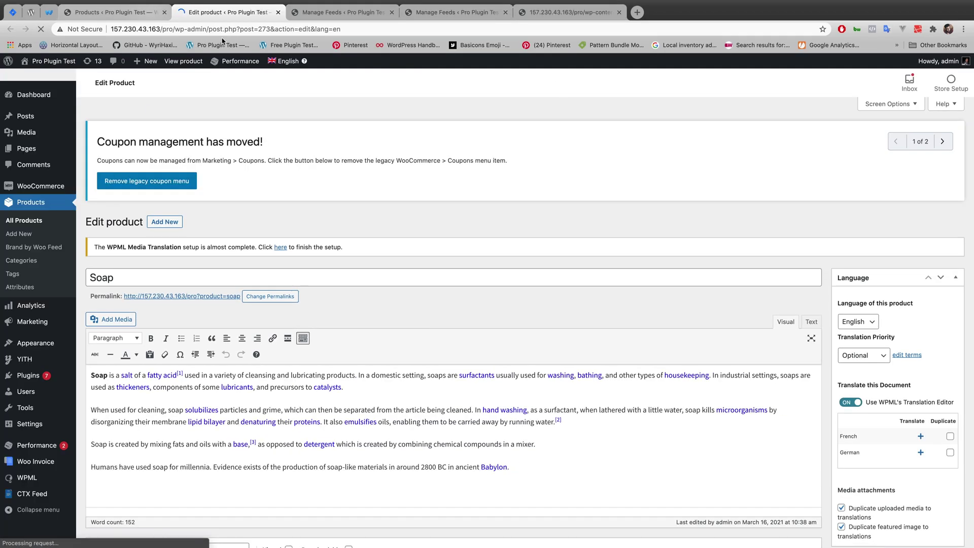
{"action": "left_click_drag", "start_coordinate": [258, 29], "coordinate": [270, 29]}
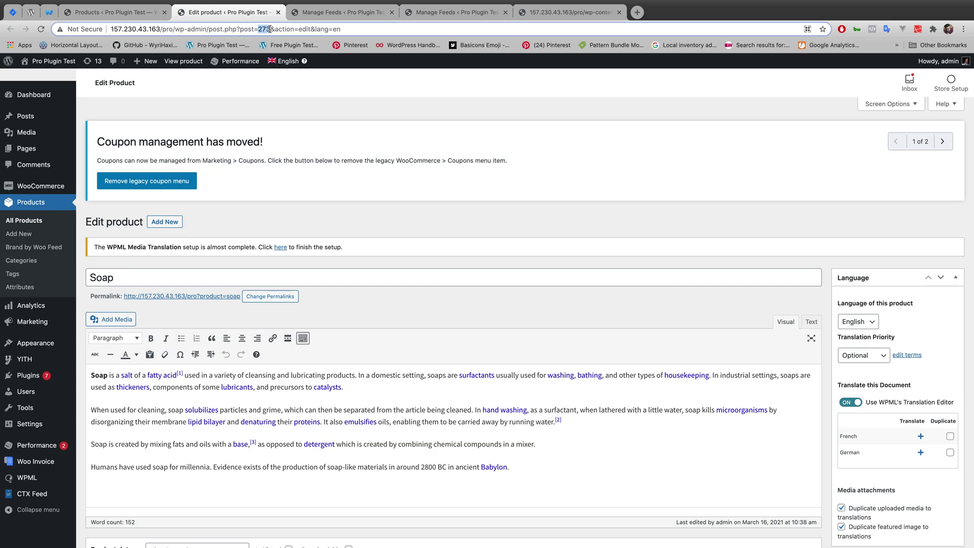
- Search the filter-2.xml feed for "273</g:id>" to check whether Soap is included
{"action": "left_click", "coordinate": [330, 12]}
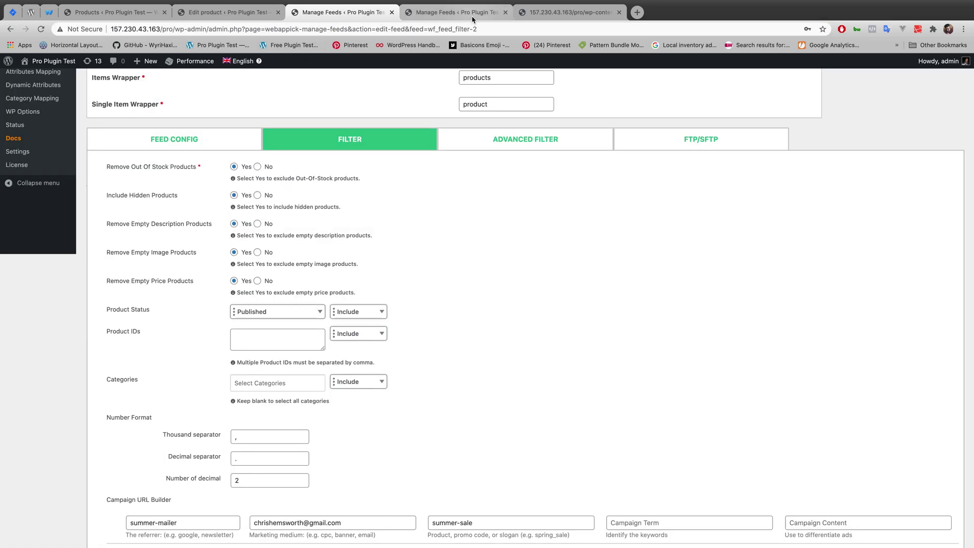
{"action": "left_click", "coordinate": [568, 12]}
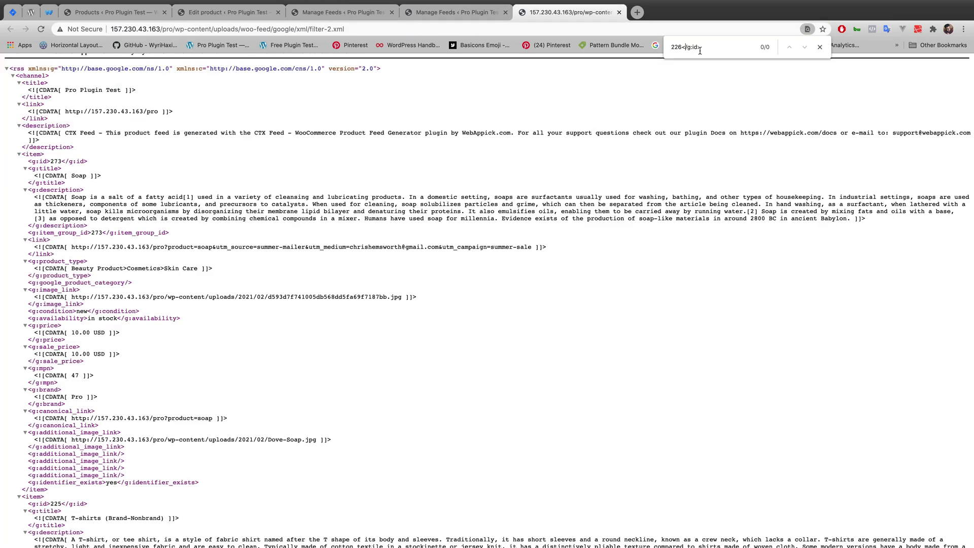
{"action": "key", "text": "super+a"}
{"action": "key", "text": "BackSpace"}
{"action": "type", "text": "273</g:id>"}
- Check the feed's filter options and the product list, and search filter-2.xml for "41</g:id>"
{"action": "left_click", "coordinate": [228, 18]}
{"action": "key", "text": "ctrl+Tab"}
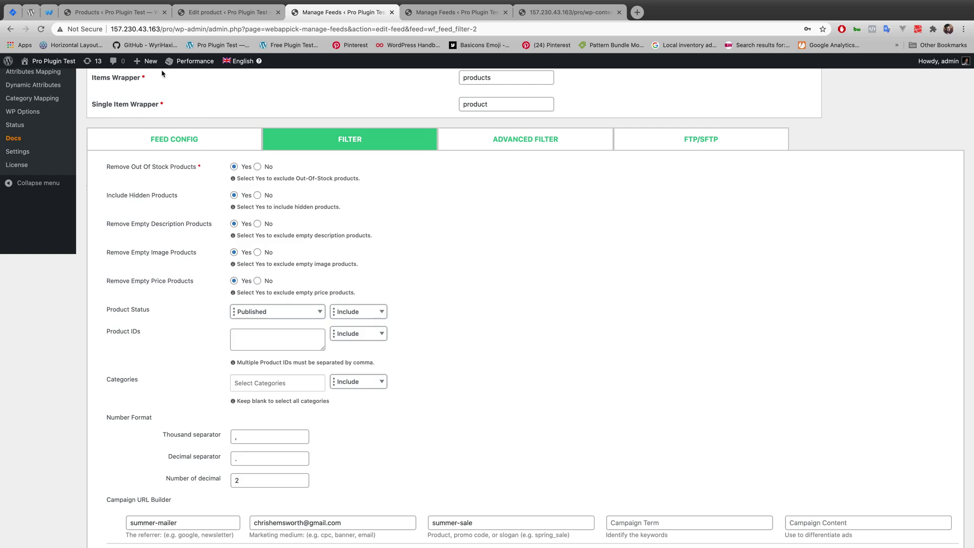
{"action": "left_click", "coordinate": [126, 14]}
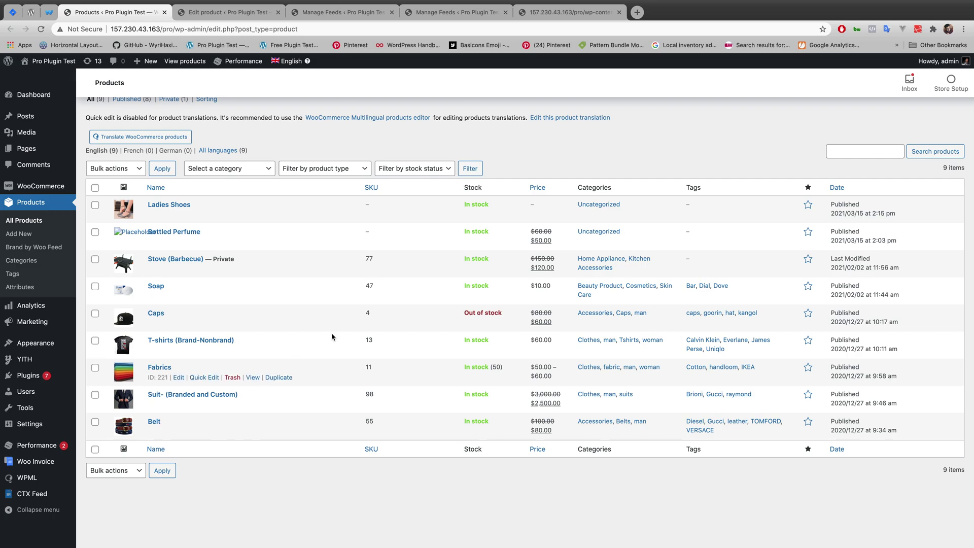
{"action": "left_click", "coordinate": [568, 13]}
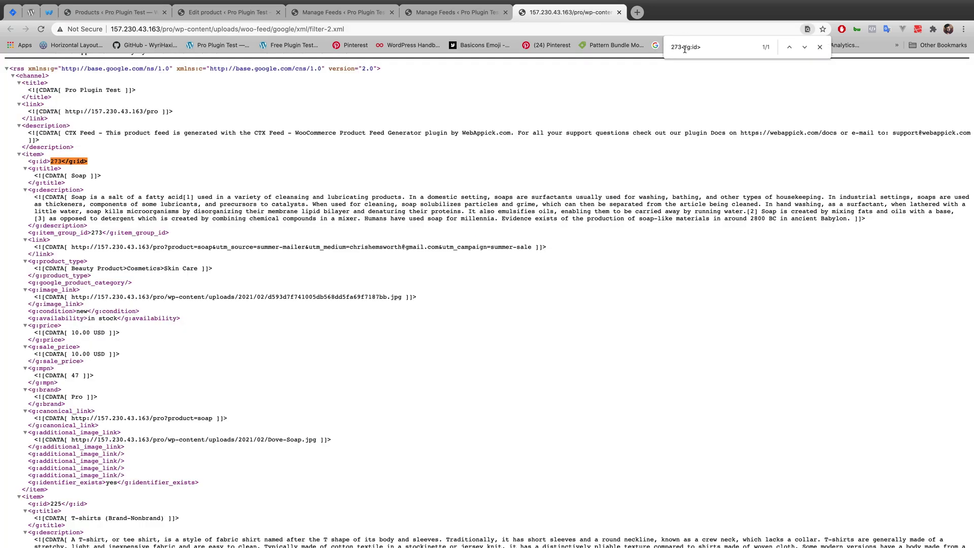
{"action": "double_click", "coordinate": [681, 48]}
{"action": "type", "text": "41"}
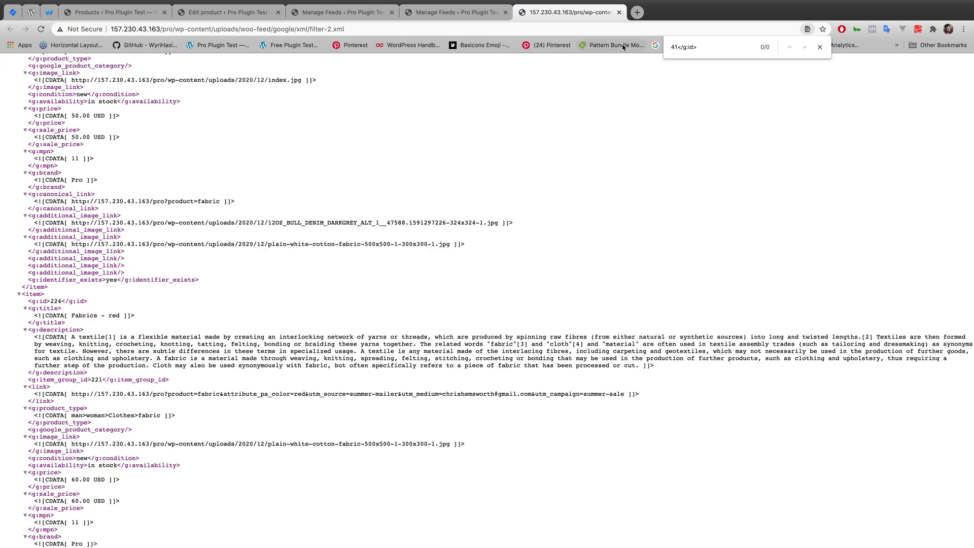
{"action": "left_click_drag", "start_coordinate": [721, 49], "coordinate": [673, 46]}
{"action": "left_click", "coordinate": [724, 46]}
- Review the filter options against the product list again, and search filter-2.xml for "294</g:id>"
{"action": "left_click", "coordinate": [451, 12]}
{"action": "left_click", "coordinate": [229, 12]}
{"action": "left_click", "coordinate": [333, 12]}
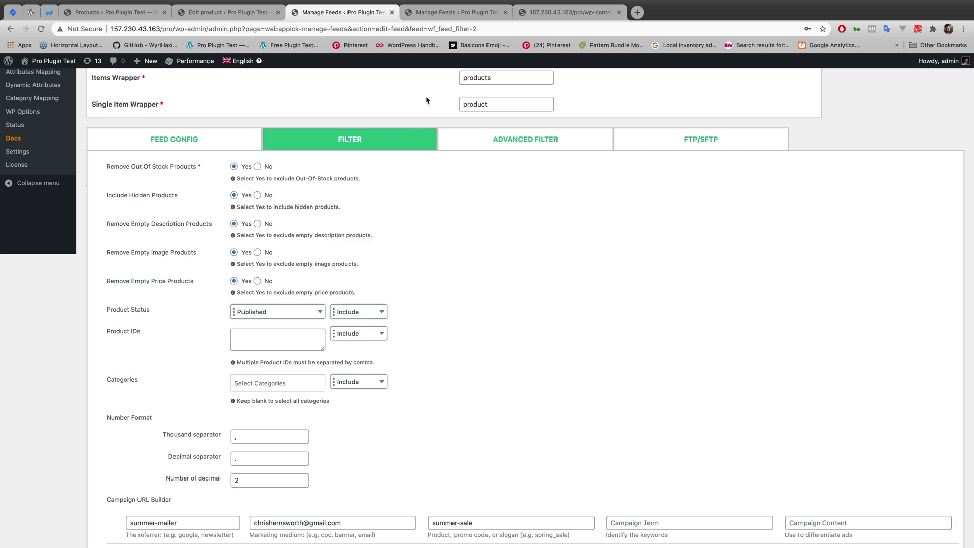
{"action": "left_click", "coordinate": [110, 13]}
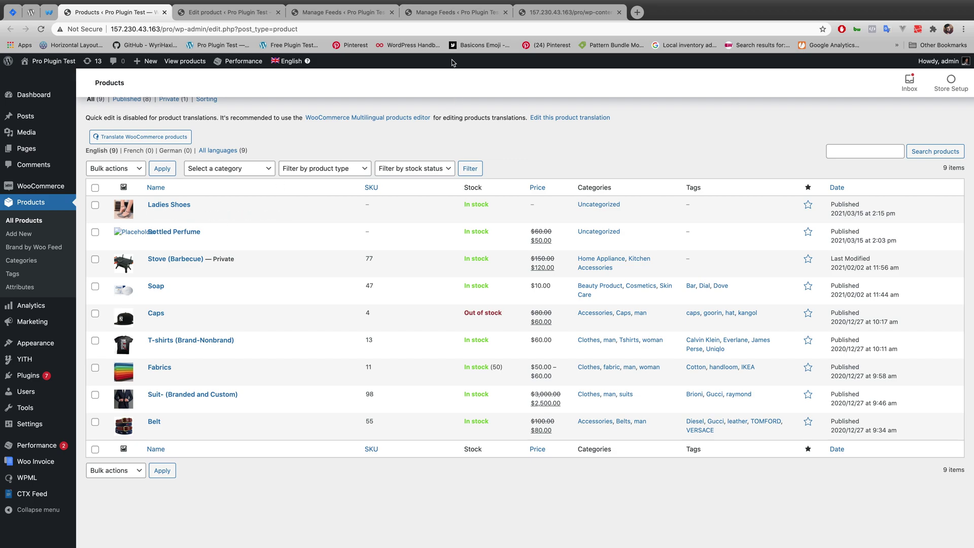
{"action": "left_click", "coordinate": [583, 12]}
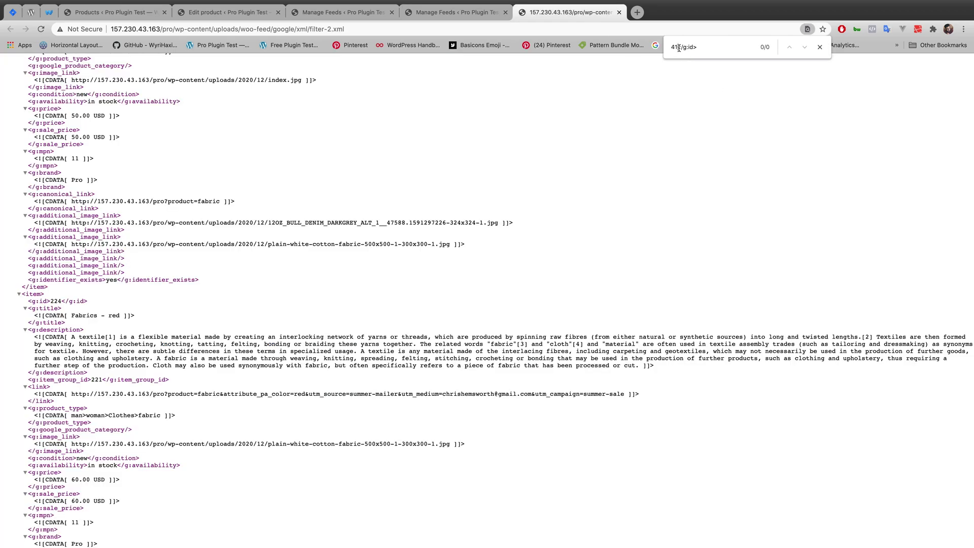
{"action": "key", "text": "BackSpace"}
{"action": "key", "text": "BackSpace"}
{"action": "type", "text": "2"}
{"action": "type", "text": "91"}
{"action": "mouse_move", "coordinate": [445, 18]}
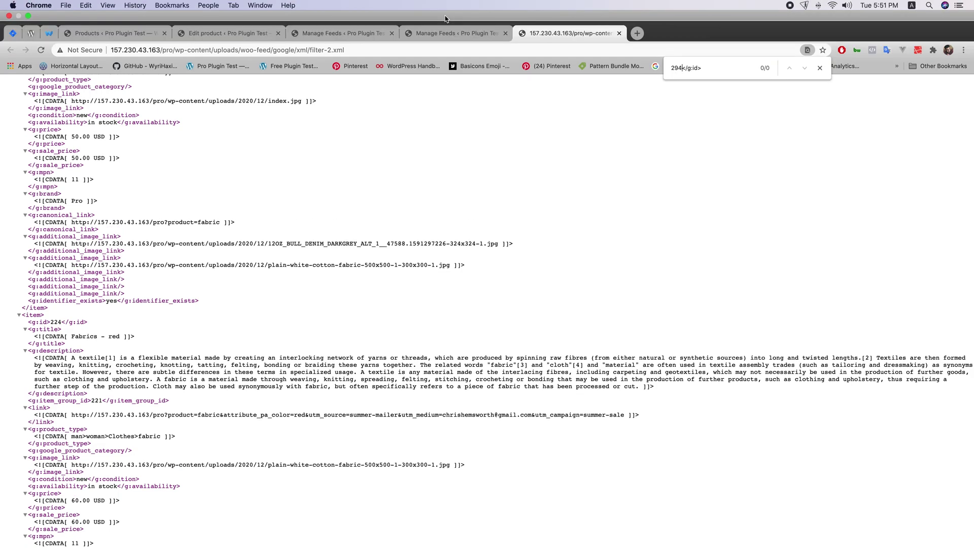
- Check the empty price filter, look up Ladies Shoes' product ID, and search filter-2.xml for "295</g:id>"
{"action": "left_click", "coordinate": [357, 33]}
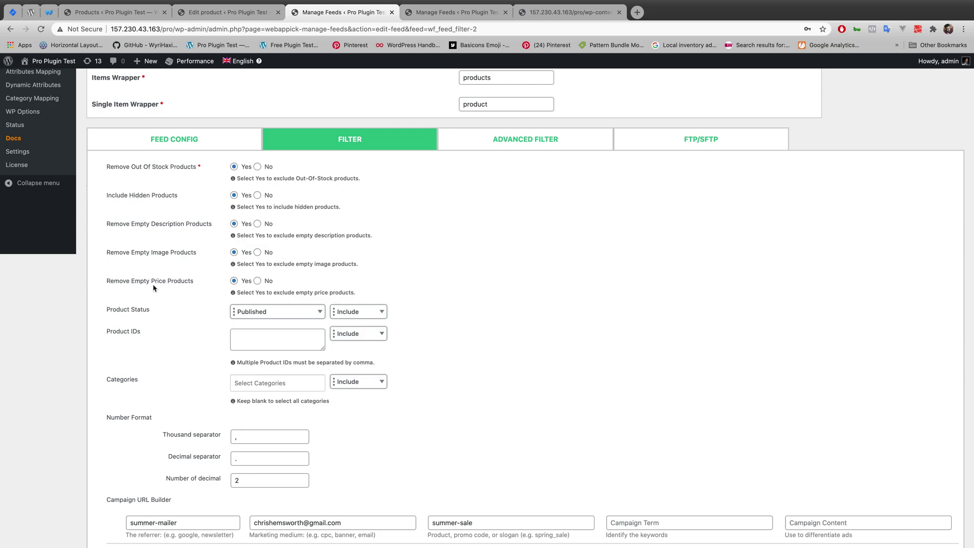
{"action": "key", "text": "ctrl+shift+Tab"}
{"action": "key", "text": "ctrl+shift+Tab"}
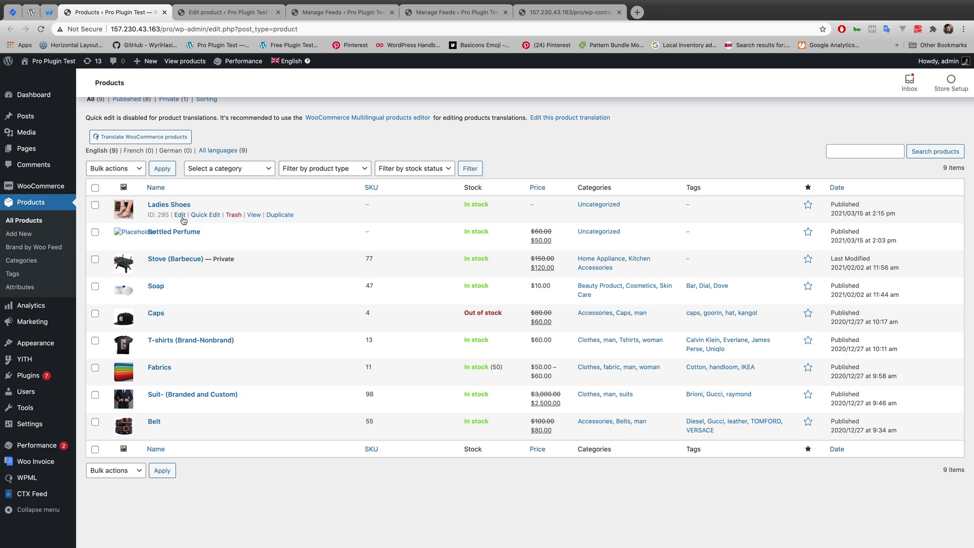
{"action": "left_click_drag", "start_coordinate": [159, 215], "coordinate": [172, 216]}
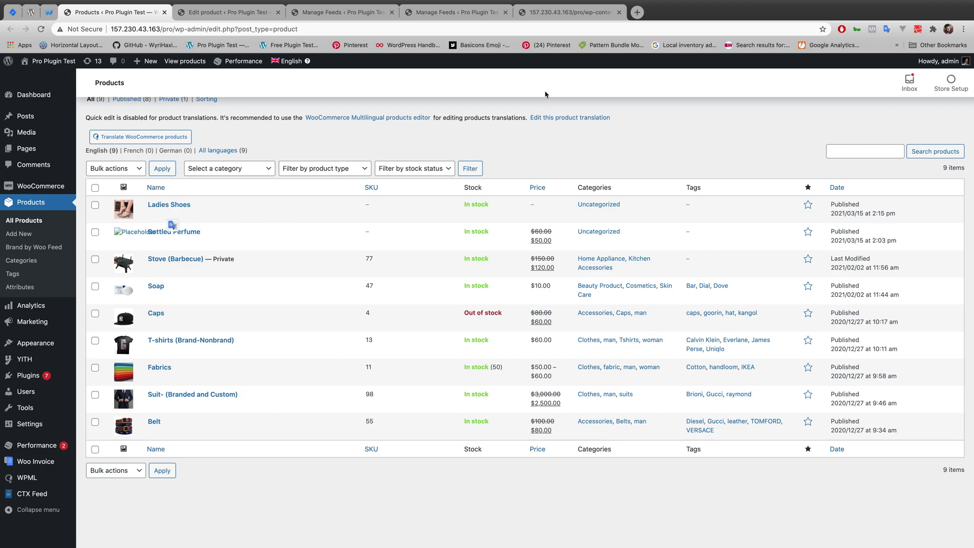
{"action": "left_click", "coordinate": [568, 12]}
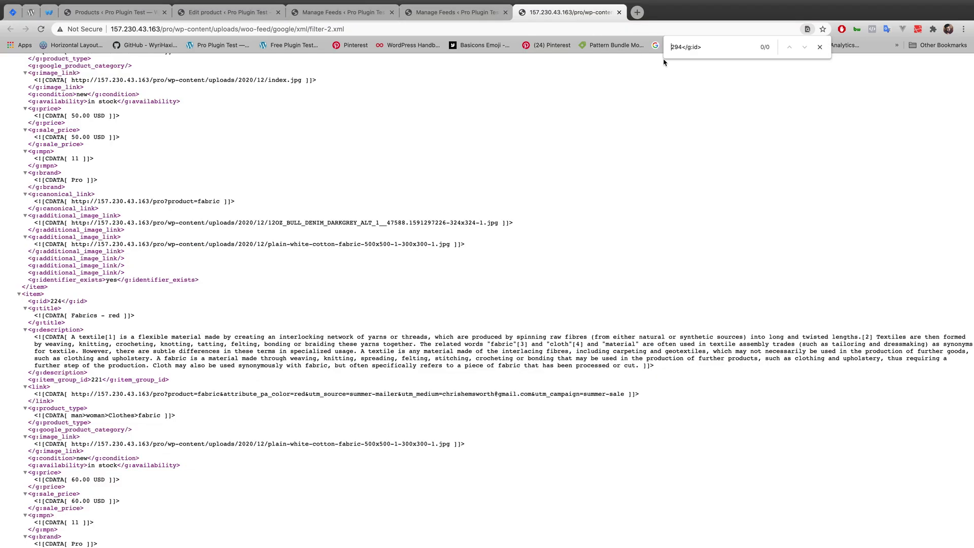
{"action": "key", "text": "BackSpace"}
{"action": "type", "text": "5"}
{"action": "key", "text": "Escape"}
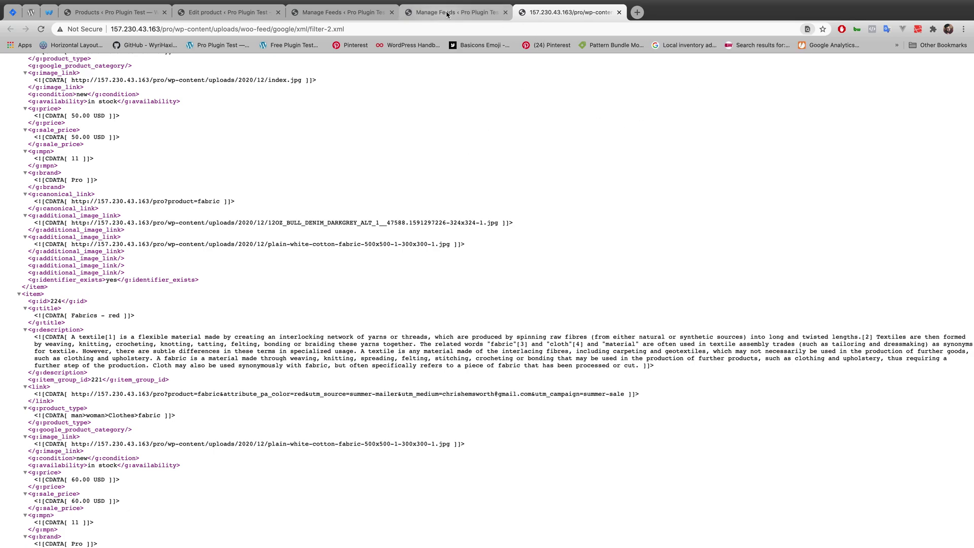
- Return to the Filter feed's filter options and view the product status, product ID and category settings
{"action": "left_click", "coordinate": [386, 13]}
{"action": "scroll", "coordinate": [370, 237], "scroll_direction": "down", "scroll_amount": 2}
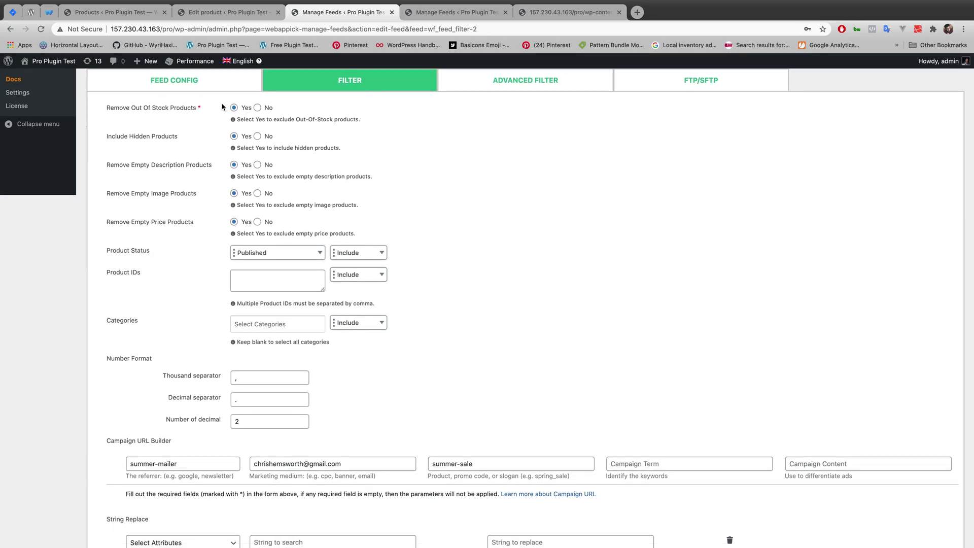